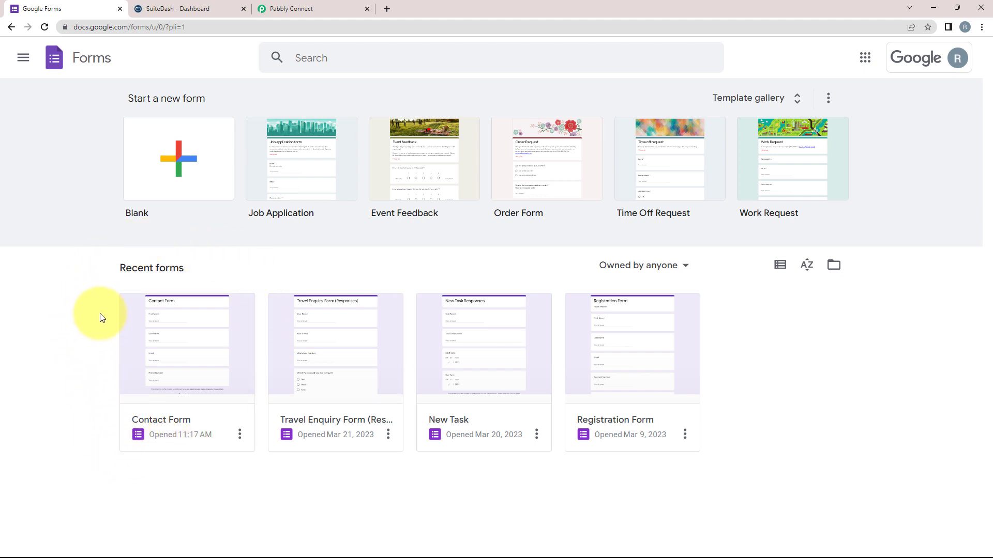
Look over the SuiteDash and Google Forms tabs, then bring up the Pabbly Connect dashboard.
left_click(175, 6)
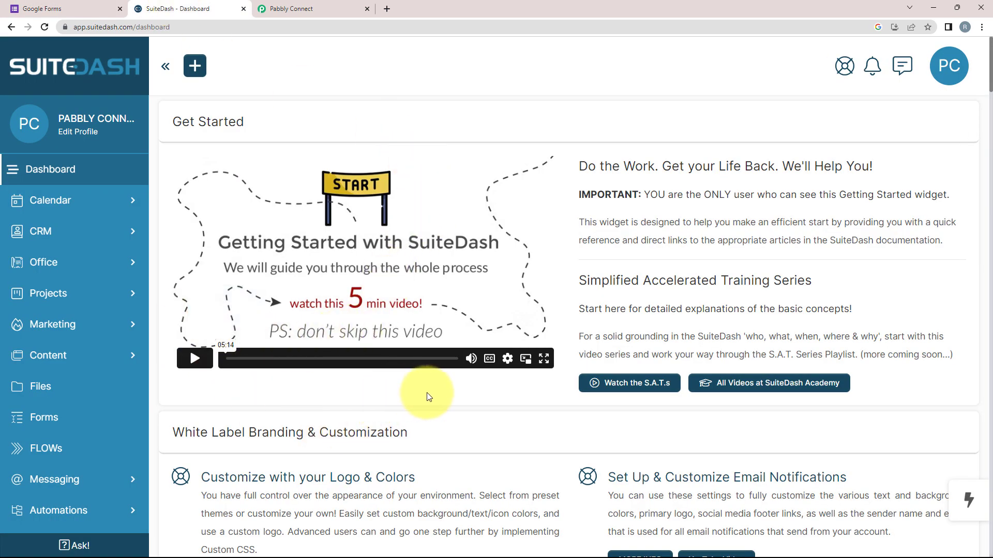
left_click(57, 8)
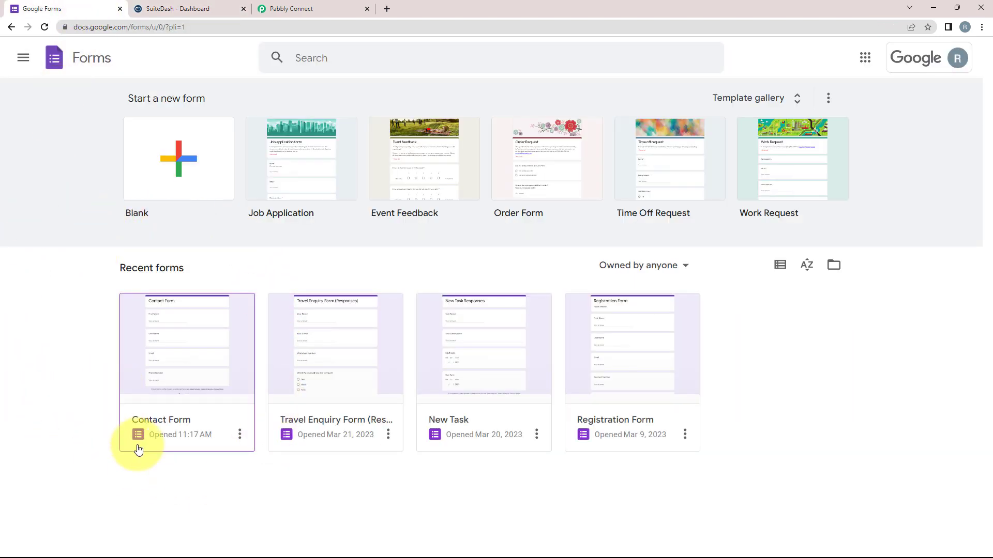
left_click(149, 5)
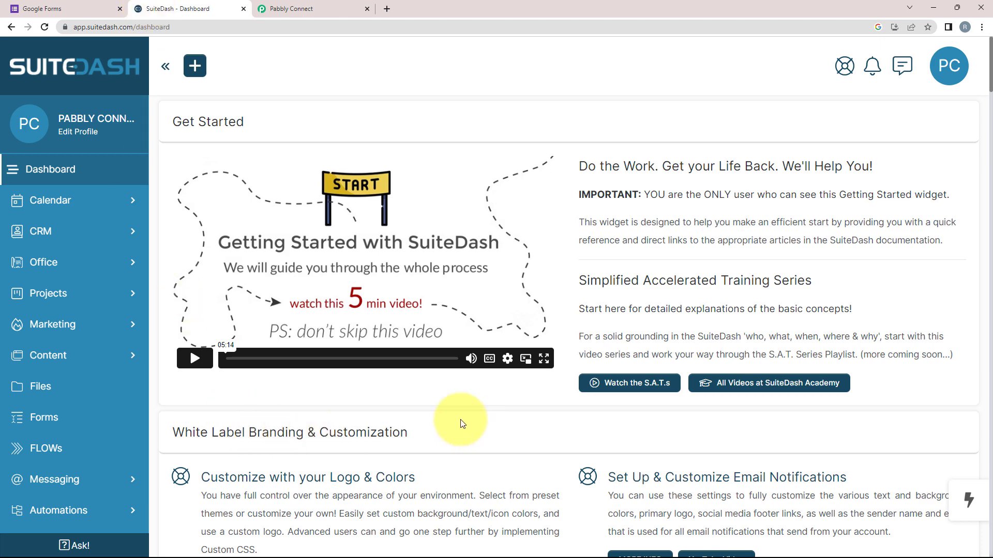
left_click(78, 9)
left_click(150, 8)
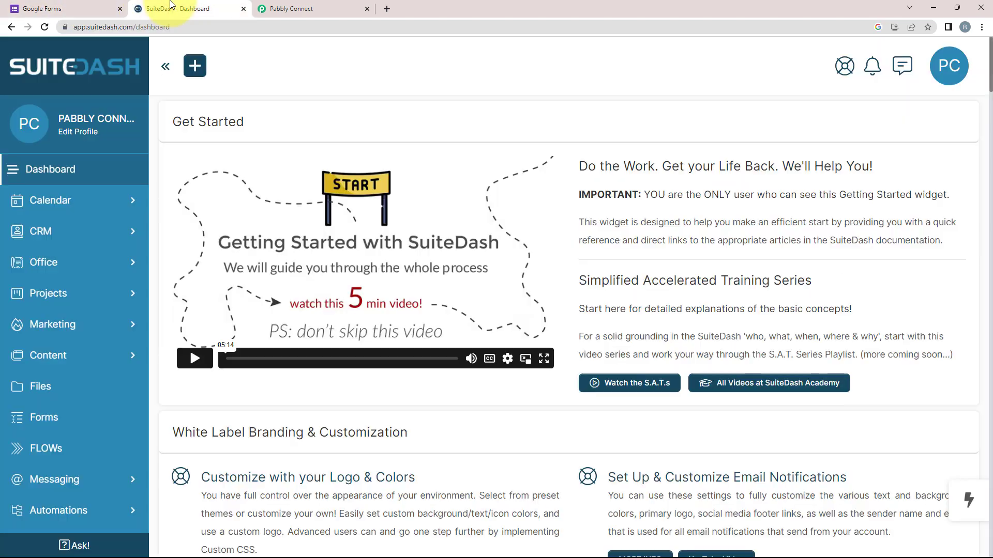
left_click(58, 4)
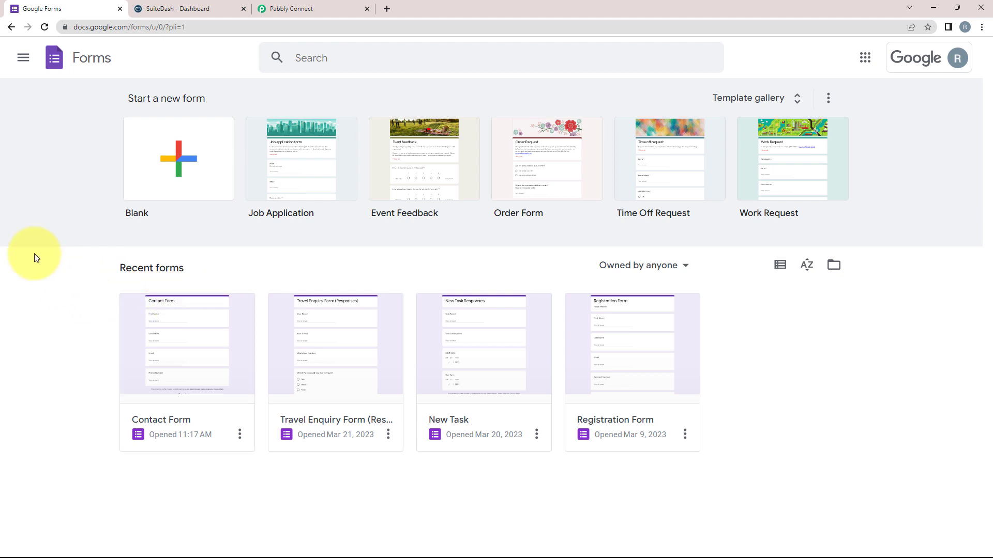
left_click(332, 8)
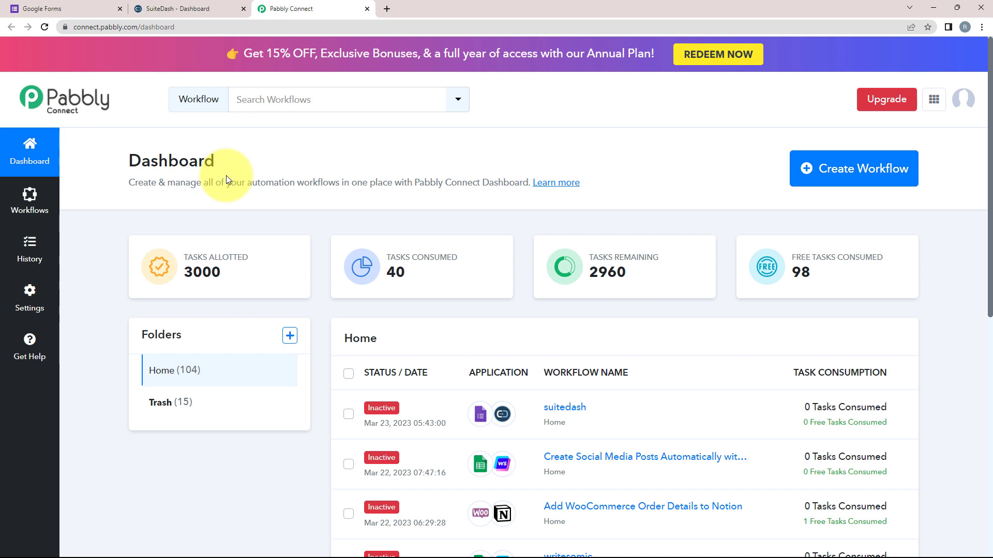
Create a workflow named 'Google Forms SuiteDash Integration' and collapse its trigger card.
left_click(839, 179)
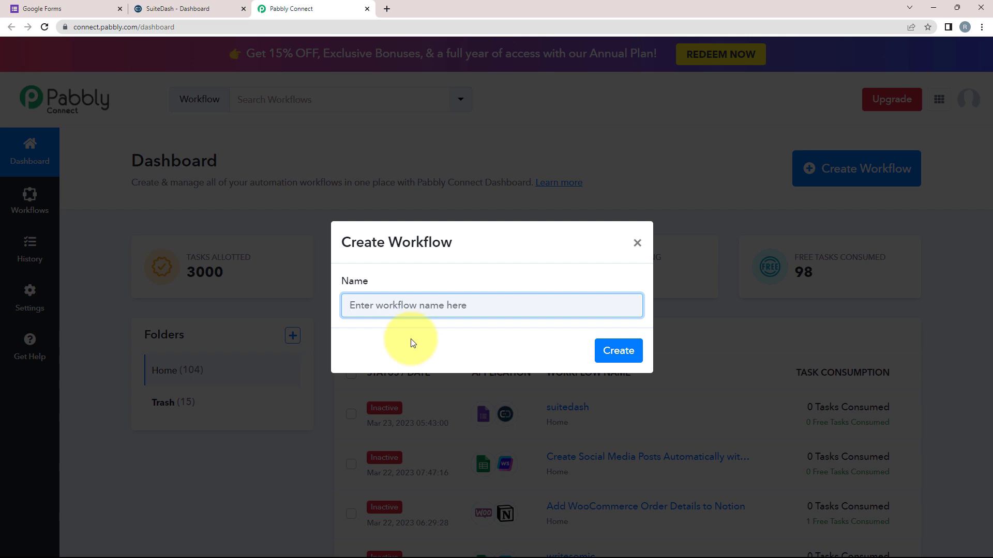
type("Google Forms SuiteDash Integration")
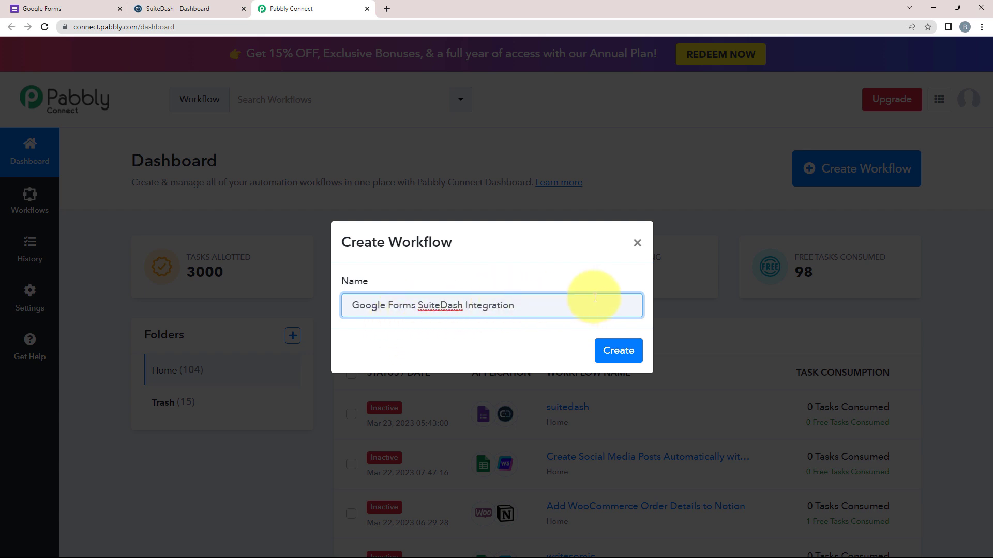
left_click(602, 349)
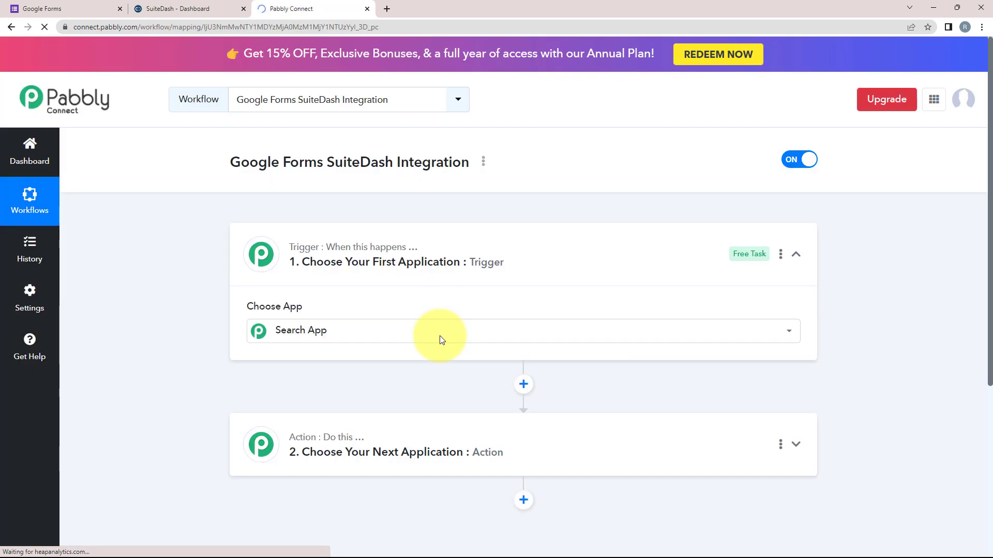
left_click(795, 256)
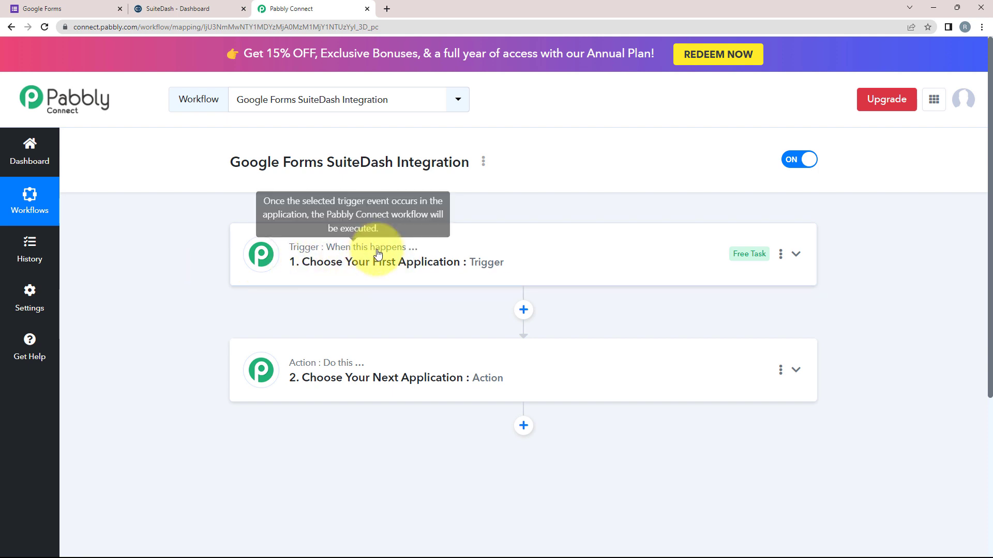
Set the trigger app to Google Forms with the New Response Received event.
left_click(310, 253)
left_click(290, 333)
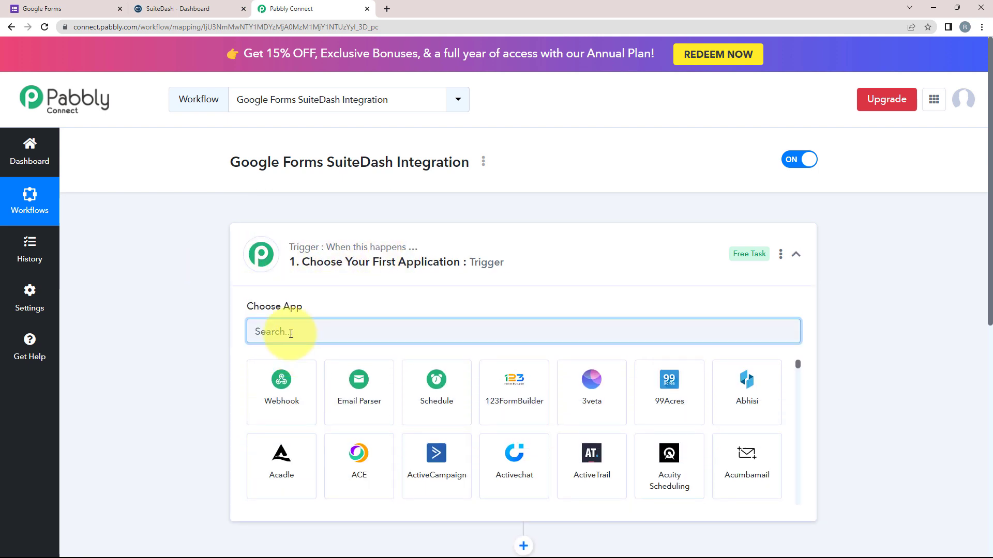
type("google")
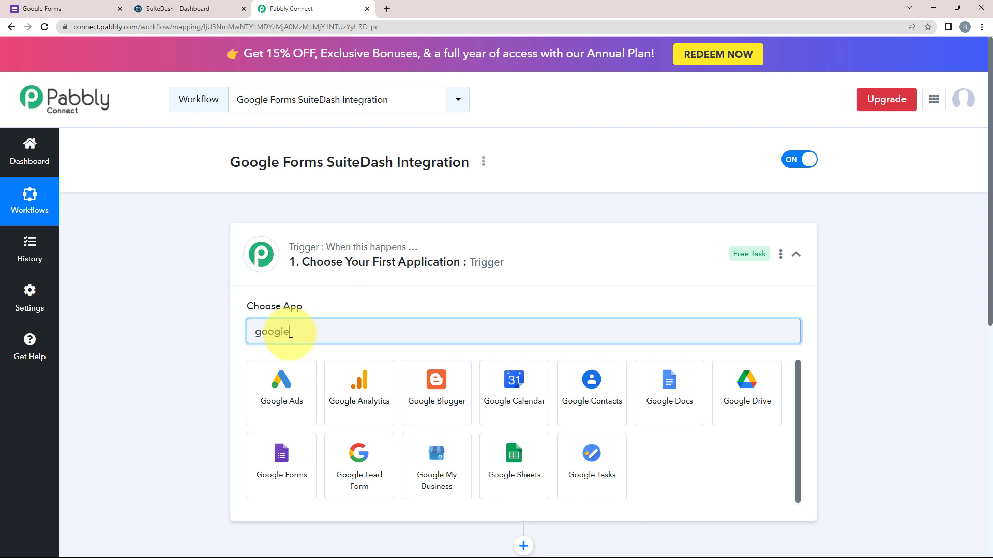
left_click(282, 457)
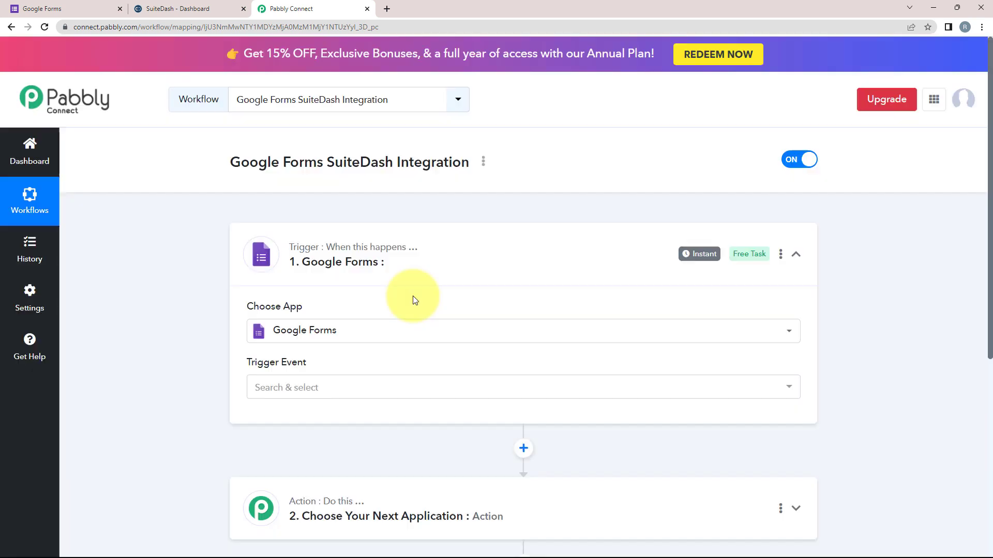
left_click(276, 388)
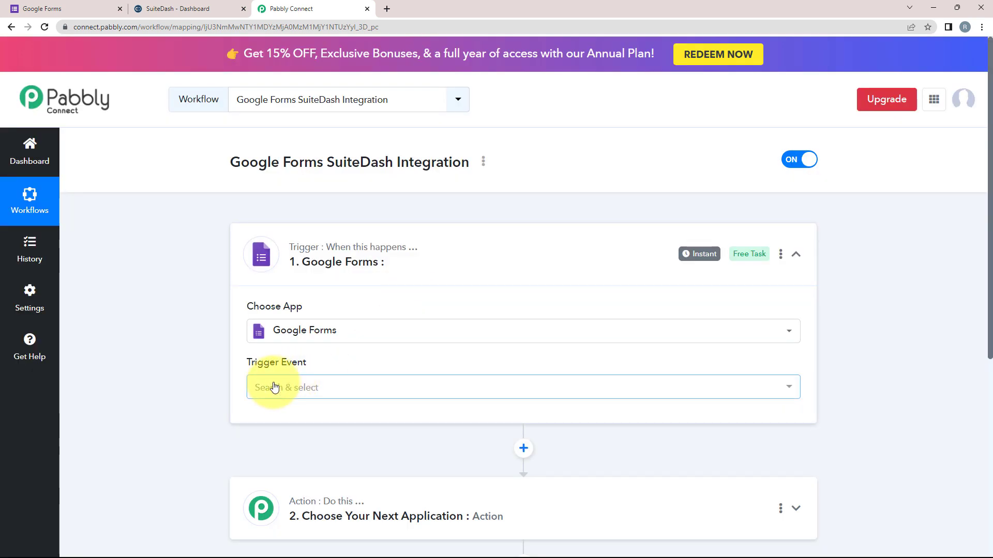
left_click(274, 388)
left_click(269, 441)
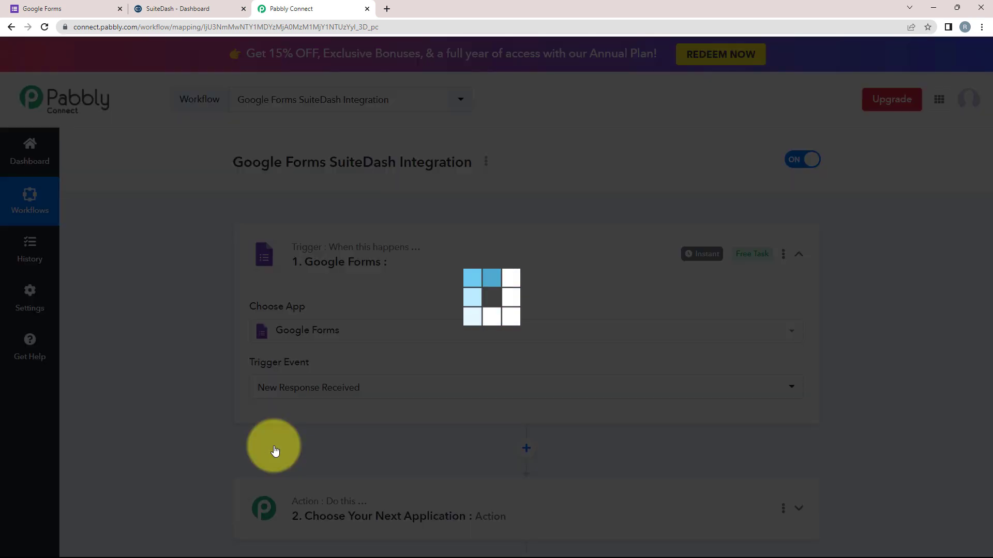
Copy the trigger's webhook URL and move over to Google Forms.
scroll(275, 450, "down", 2)
left_click_drag(247, 329, 324, 322)
left_click(324, 322)
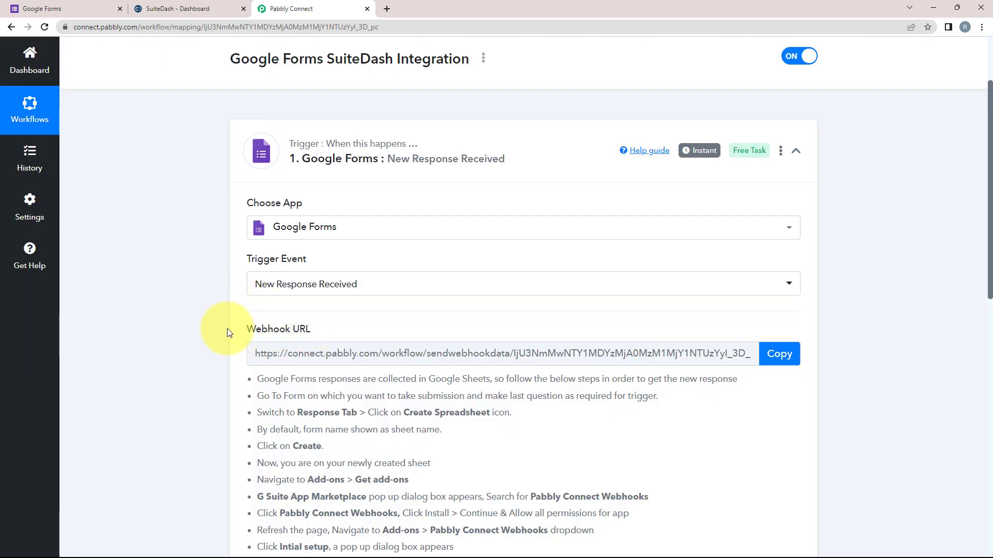
scroll(273, 381, "down", 1)
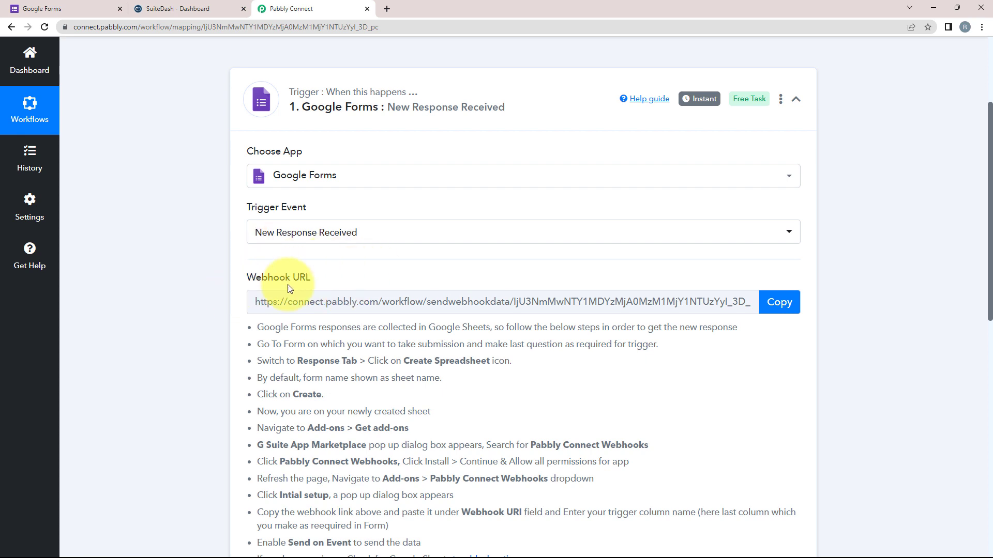
left_click(775, 309)
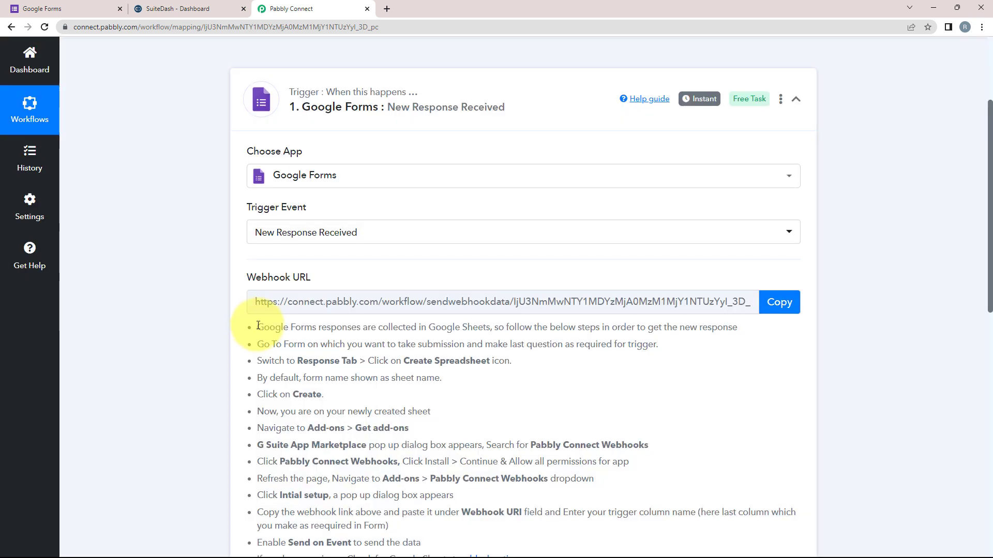
scroll(548, 373, "down", 1)
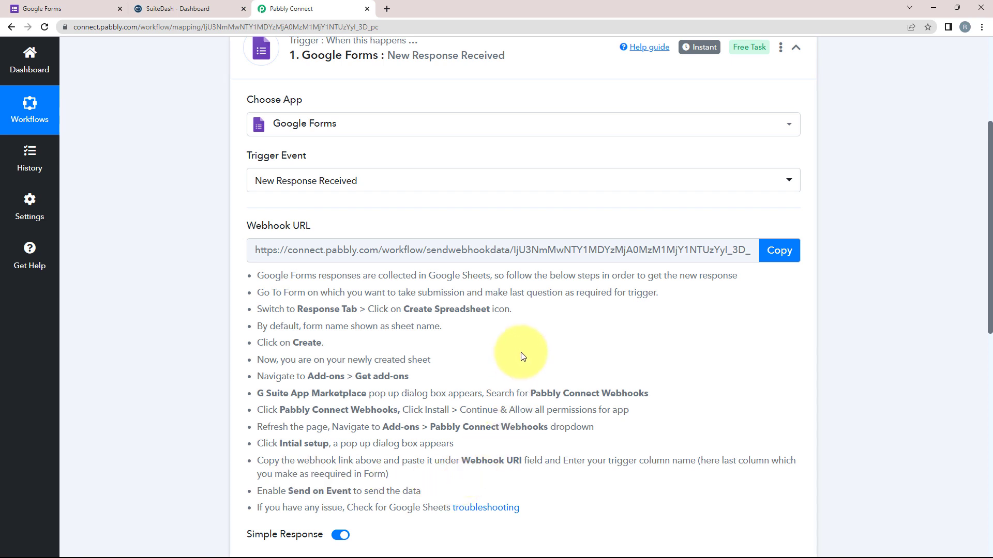
left_click(75, 8)
Open the Contact Form and review its First Name, Last Name, Email and Phone Number questions.
left_click(185, 361)
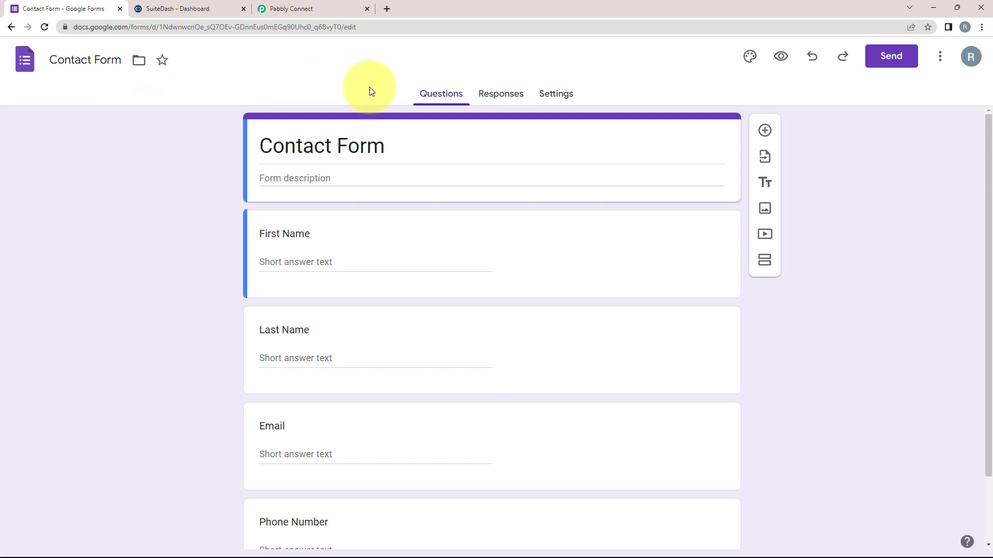
scroll(68, 268, "down", 2)
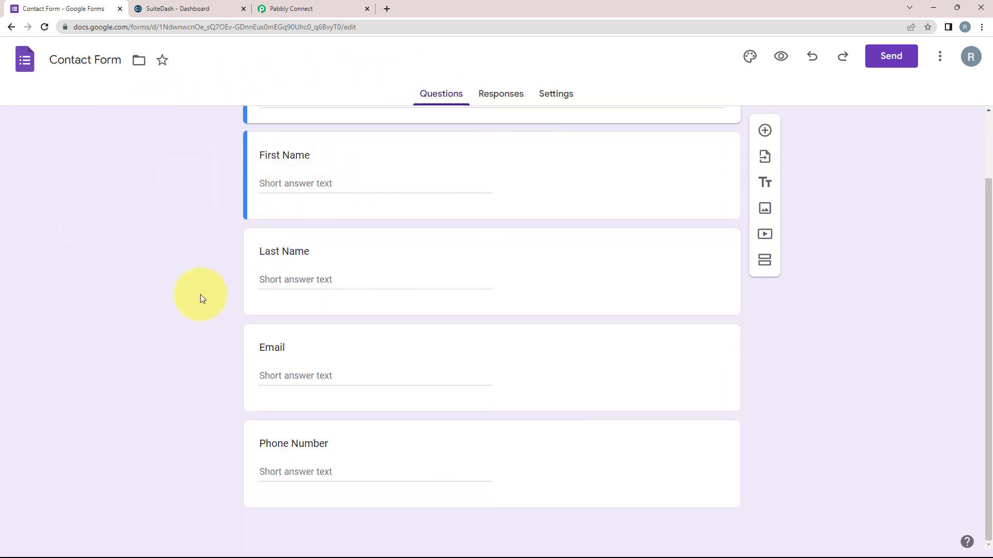
scroll(160, 412, "up", 2)
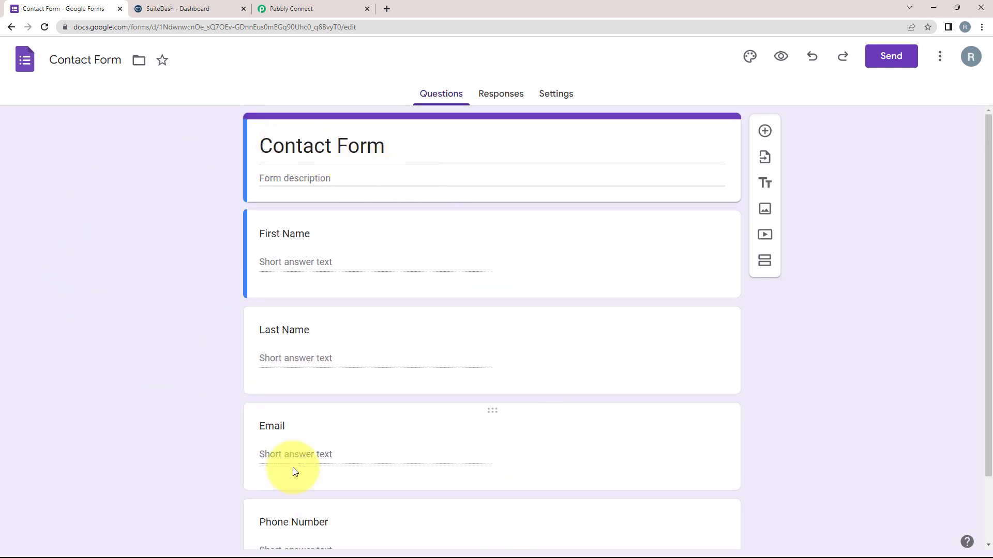
scroll(281, 402, "down", 2)
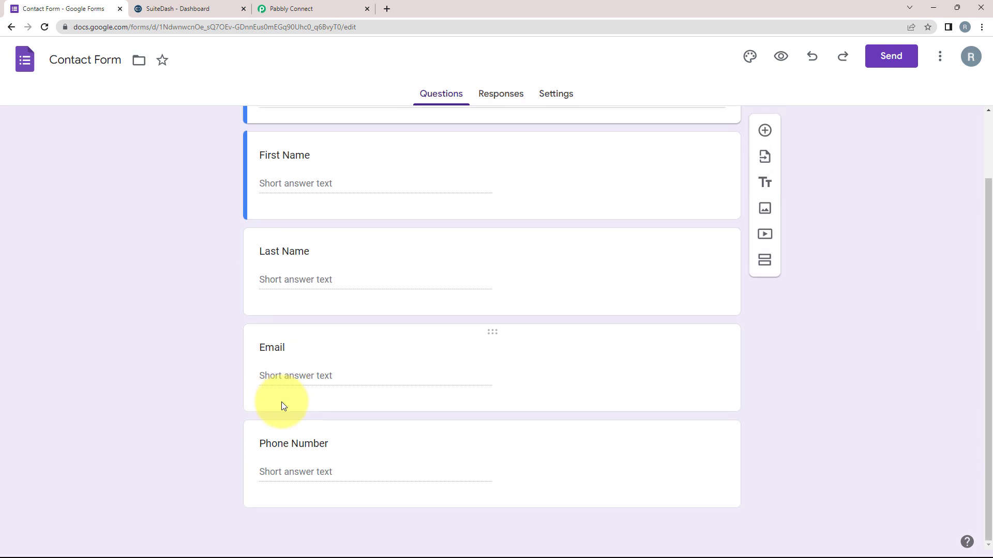
left_click(191, 9)
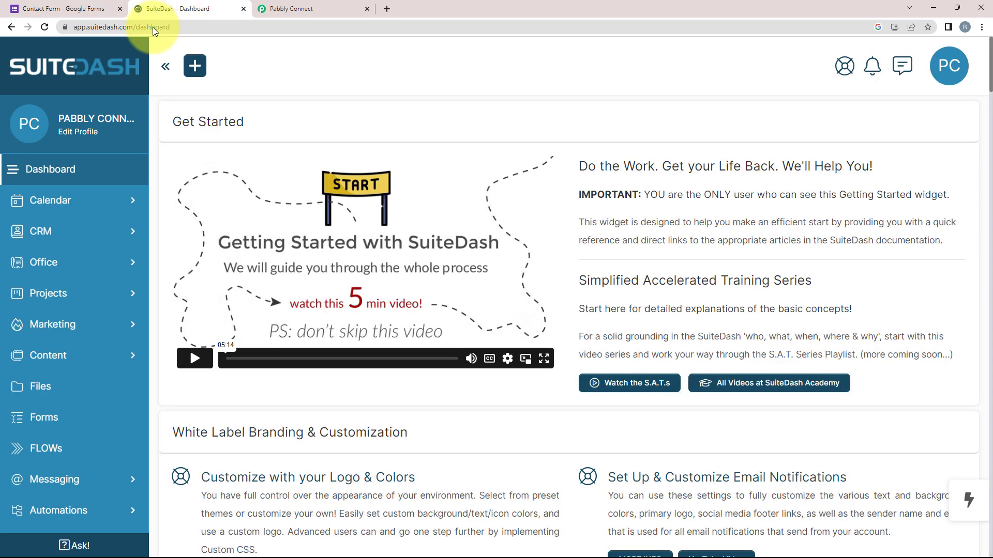
left_click(92, 5)
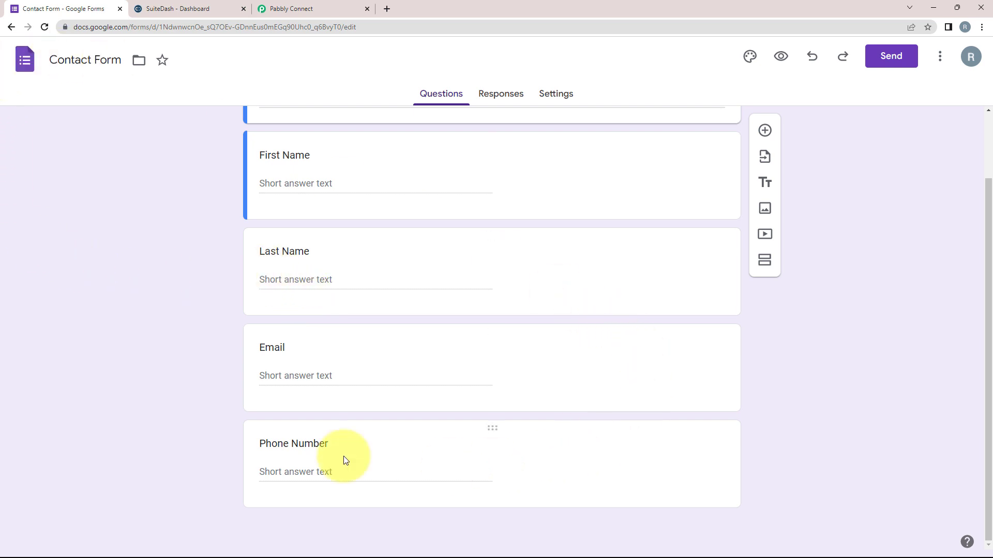
scroll(144, 394, "up", 1)
scroll(143, 391, "up", 2)
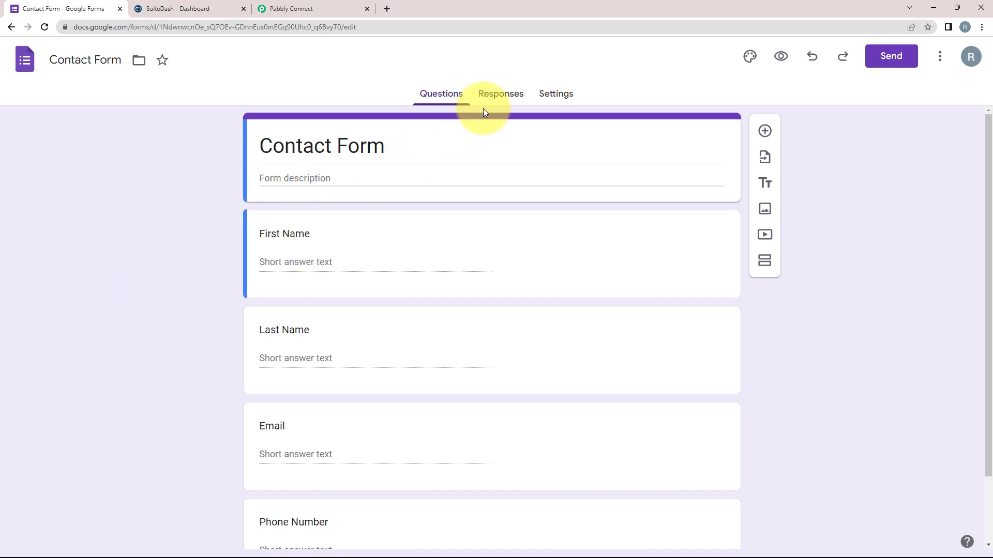
Show the Contact Form's Responses and open the linked Contact Form (Responses) spreadsheet.
left_click(493, 94)
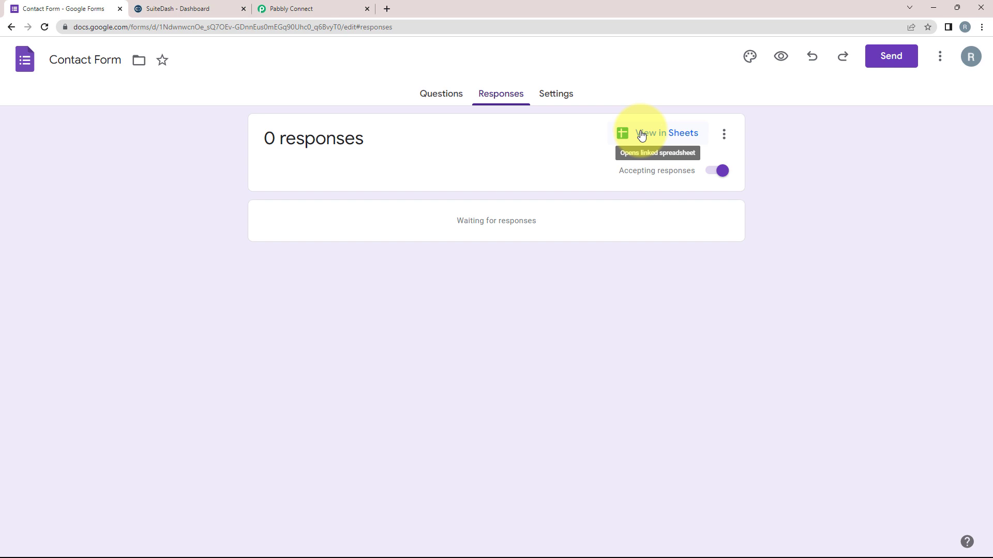
left_click(642, 136)
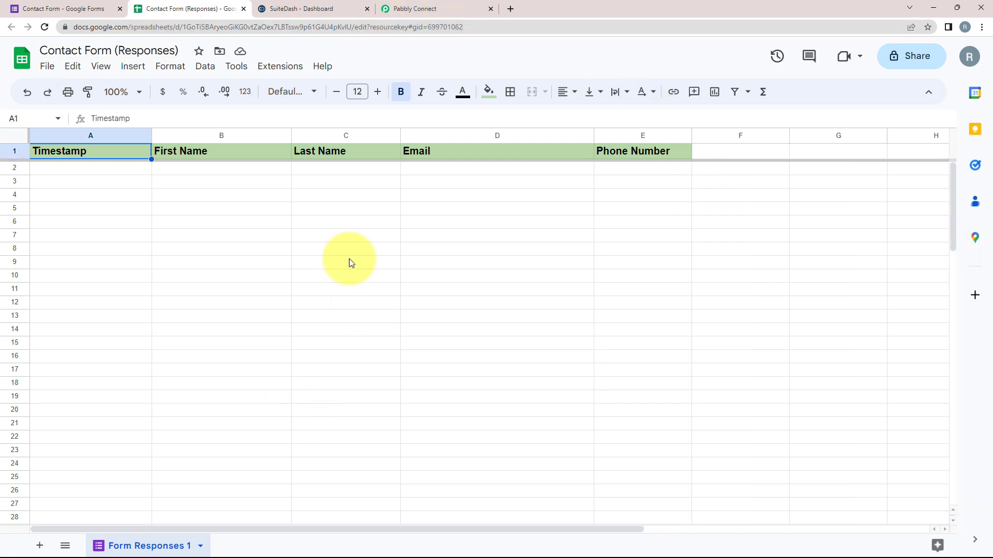
left_click(65, 9)
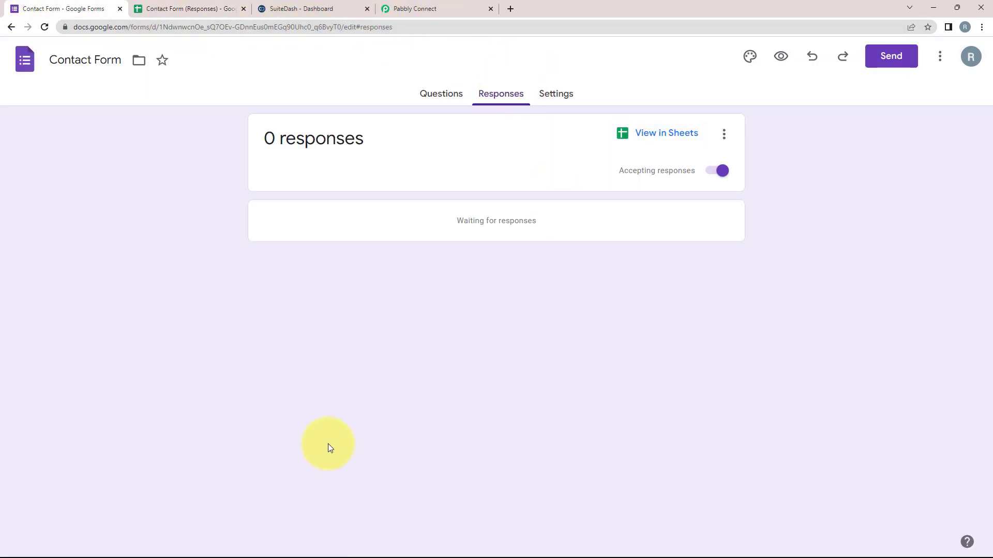
left_click(175, 9)
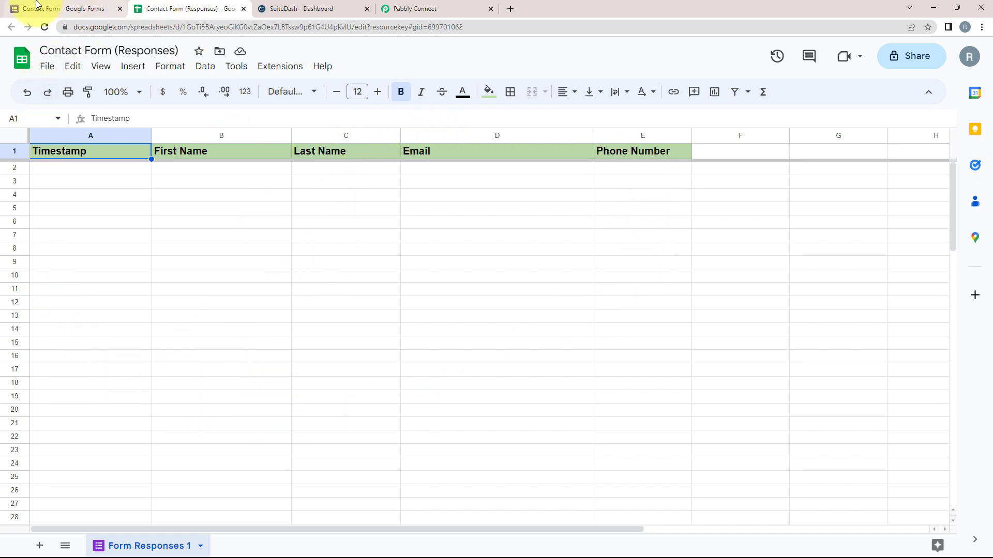
left_click(36, 6)
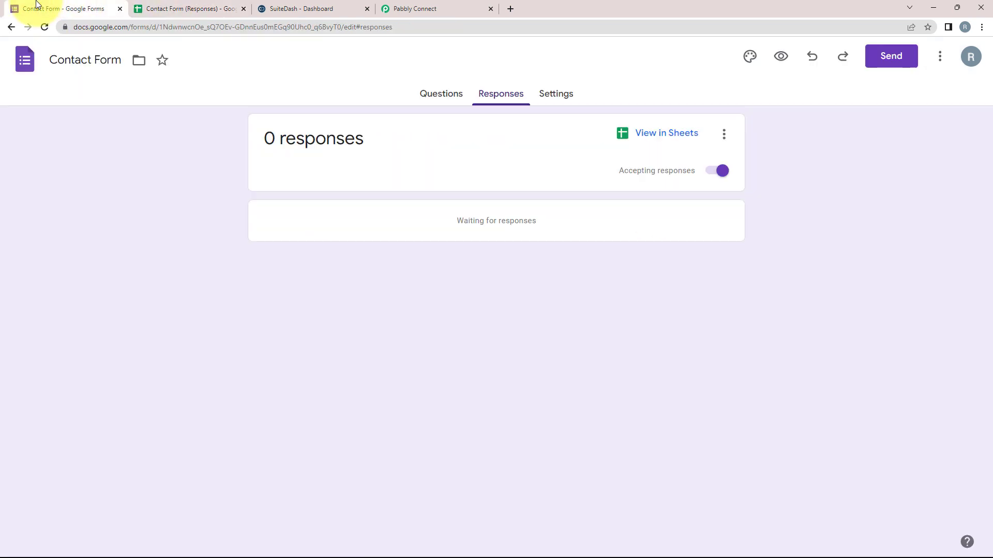
Fill the Contact Form preview with a test name, e-mail and phone number, and submit it.
left_click(779, 64)
left_click(336, 200)
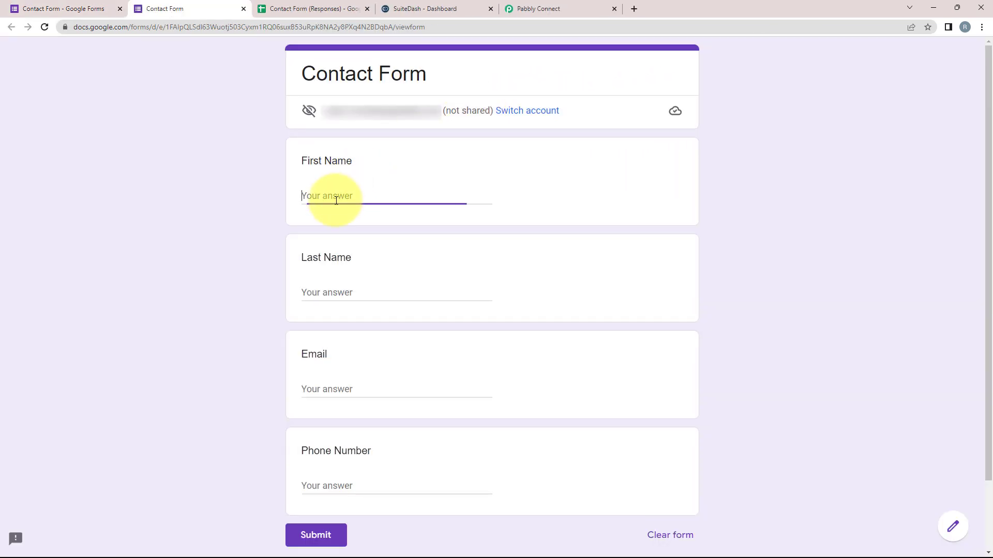
type("Test")
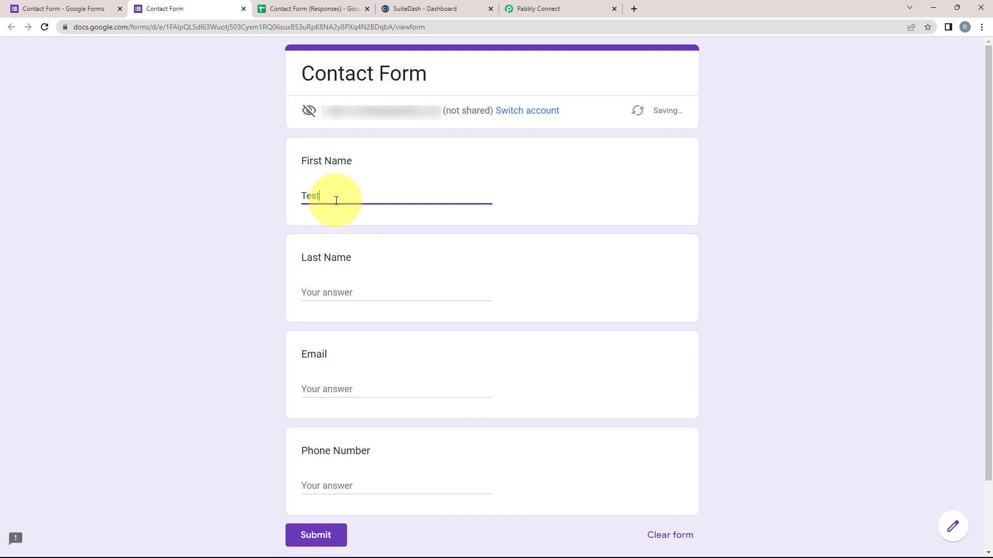
key("Tab")
type("U")
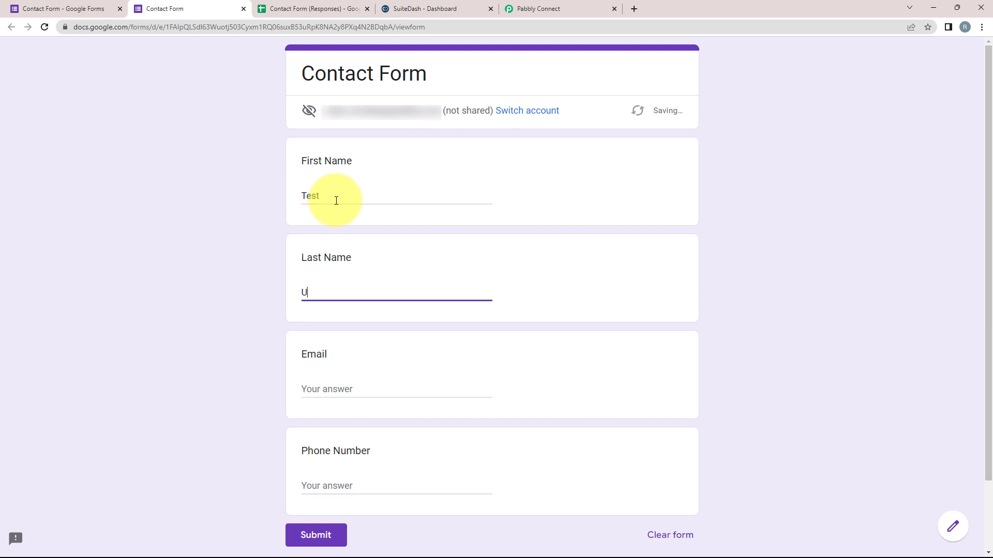
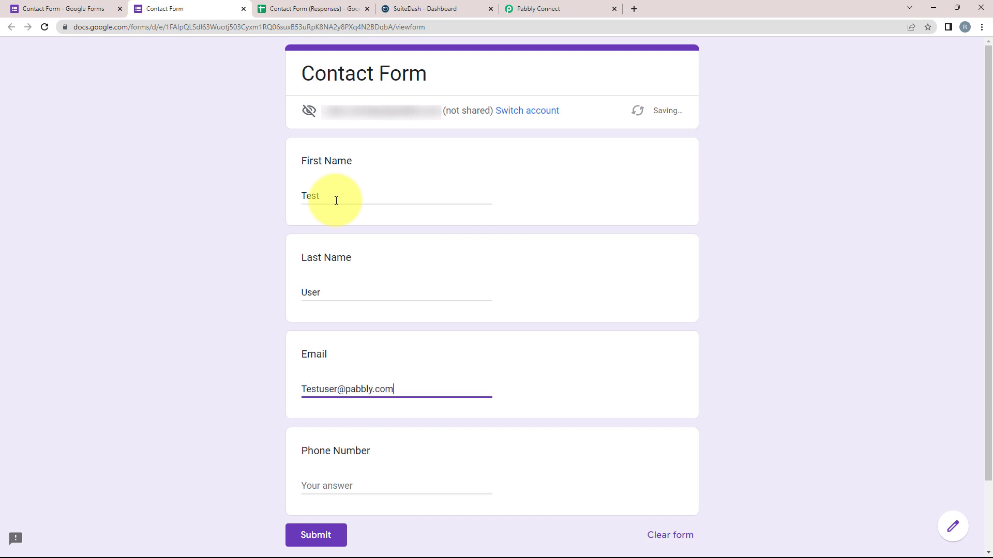
key("Tab")
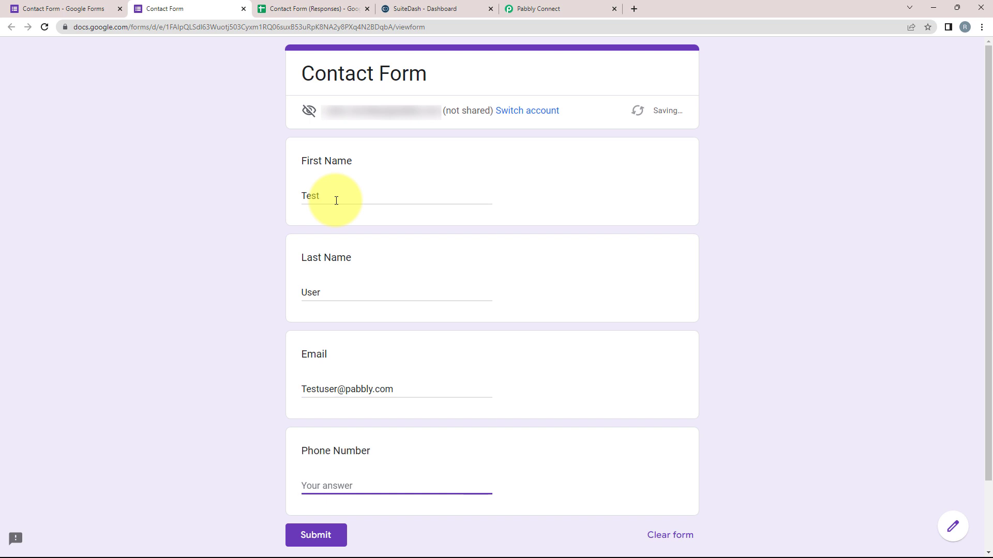
type("91111111111")
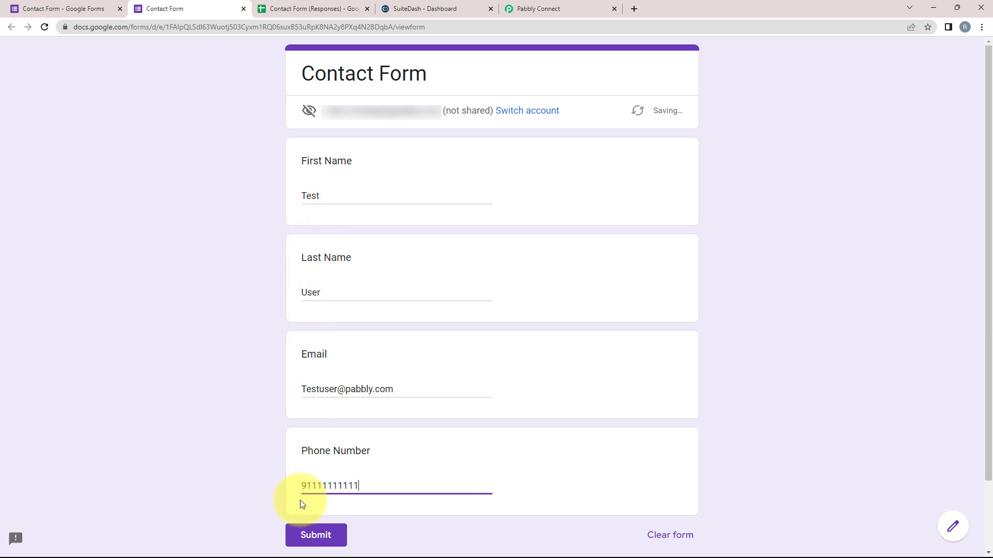
left_click(313, 536)
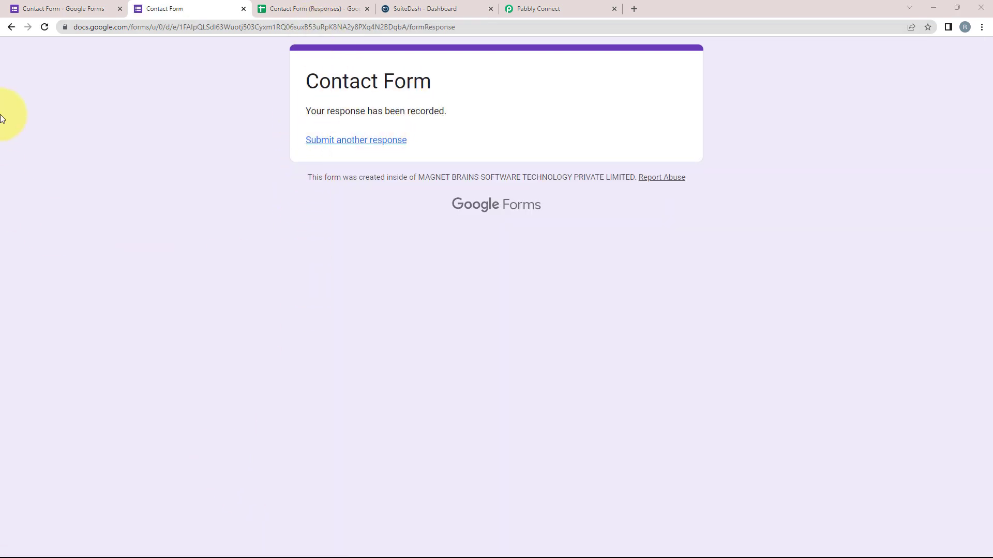
Open the Contact Form (Responses) sheet and confirm the Pabbly Connect Webhooks add-on is installed.
left_click(290, 9)
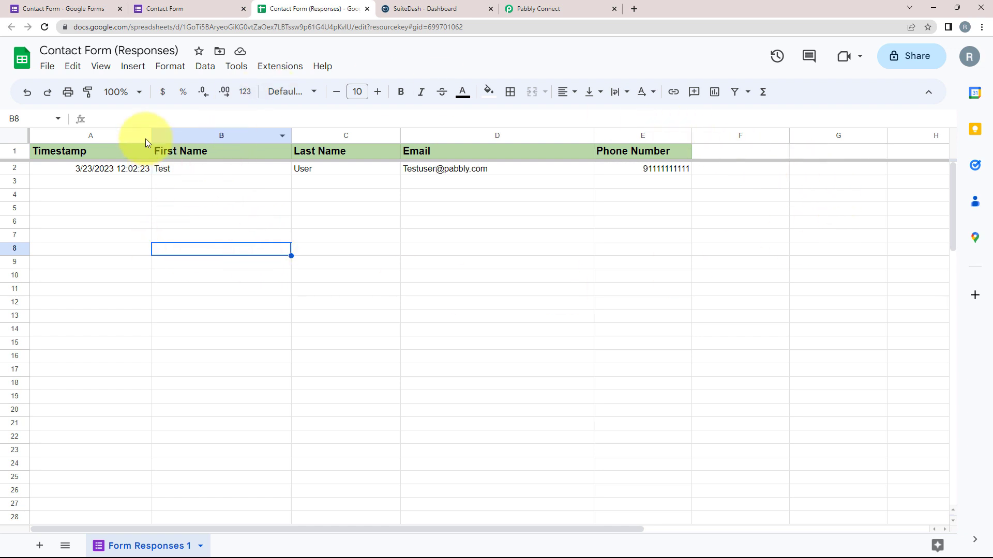
left_click(270, 68)
mouse_move(264, 95)
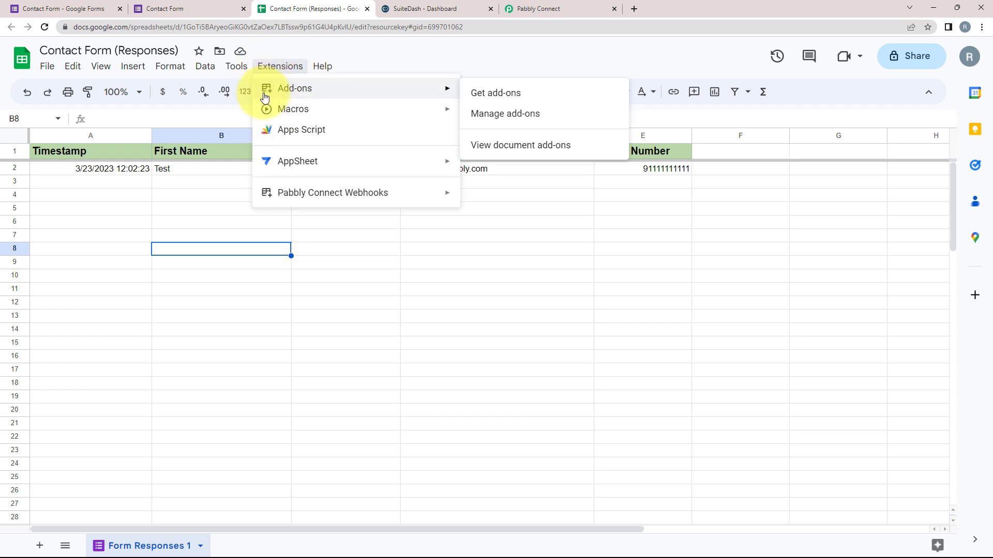
left_click(498, 94)
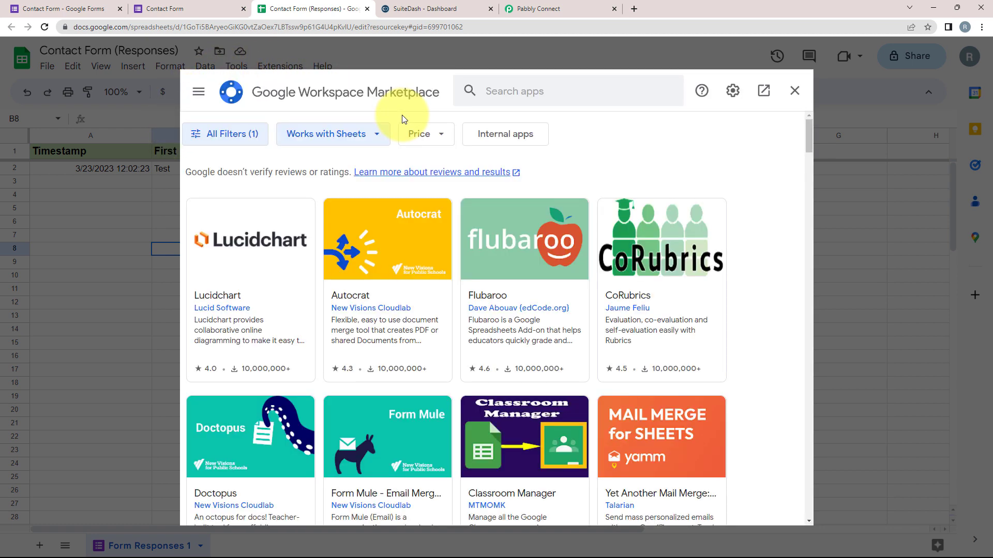
left_click(620, 93)
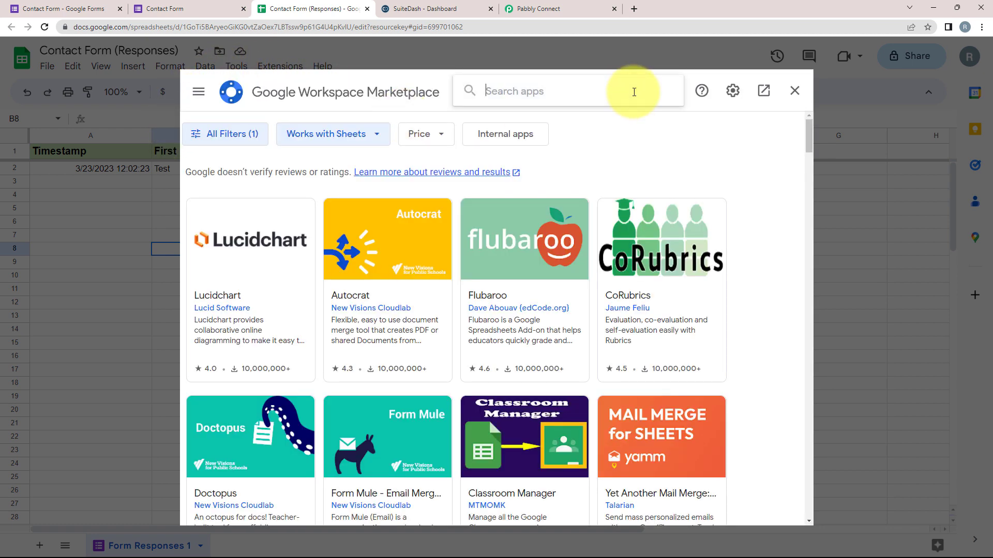
type("pabb")
left_click(598, 117)
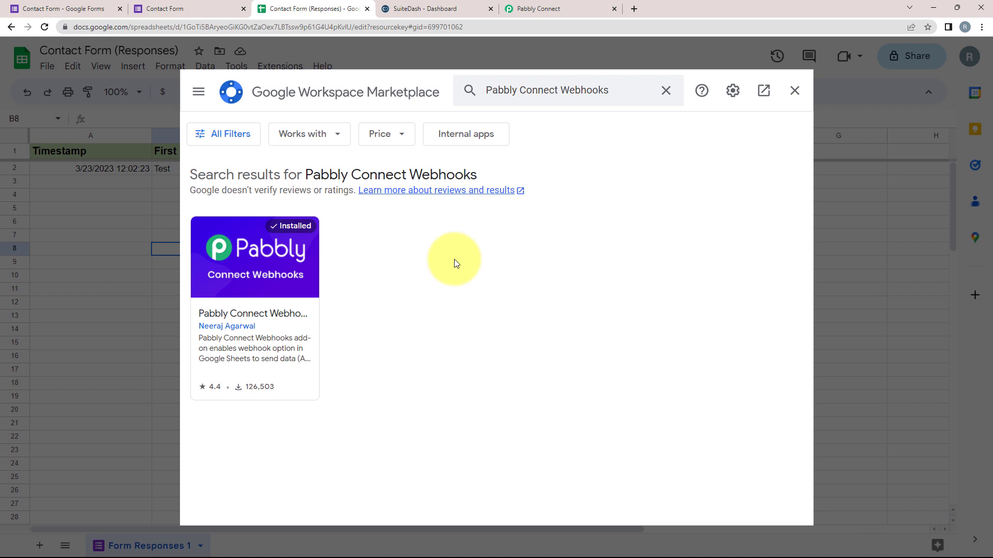
left_click(795, 93)
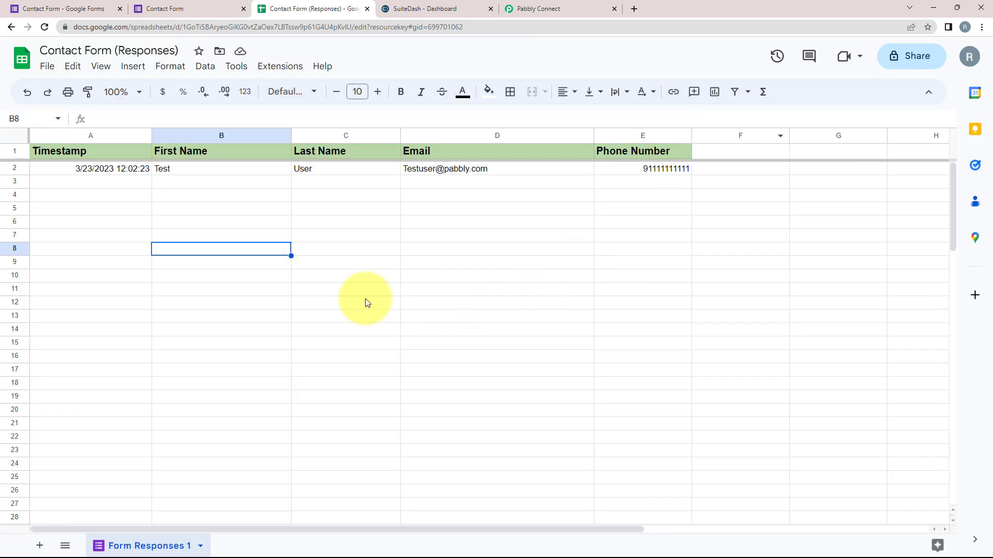
Launch the Pabbly Connect Webhooks Initial Setup, then view the workflow's webhook URL.
left_click(278, 72)
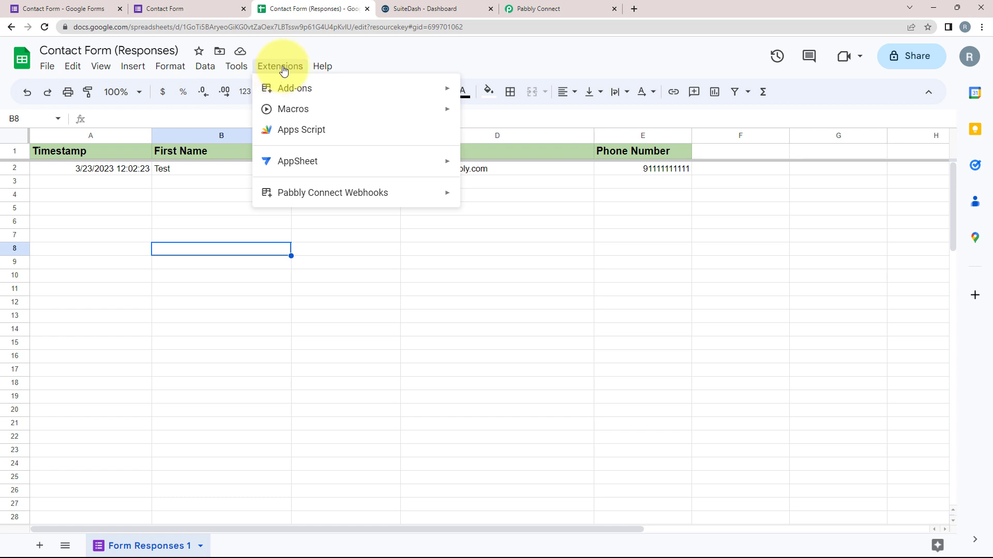
mouse_move(290, 200)
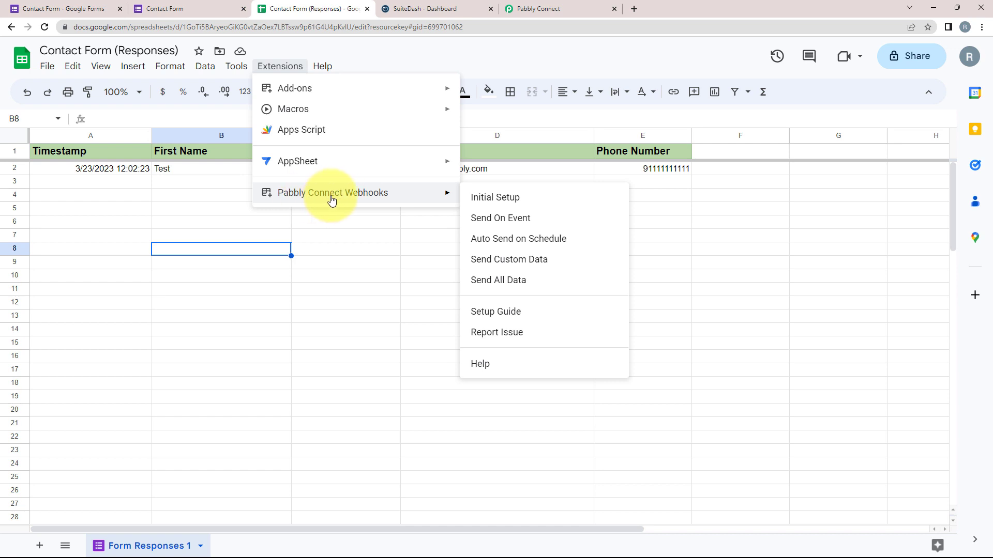
left_click(506, 198)
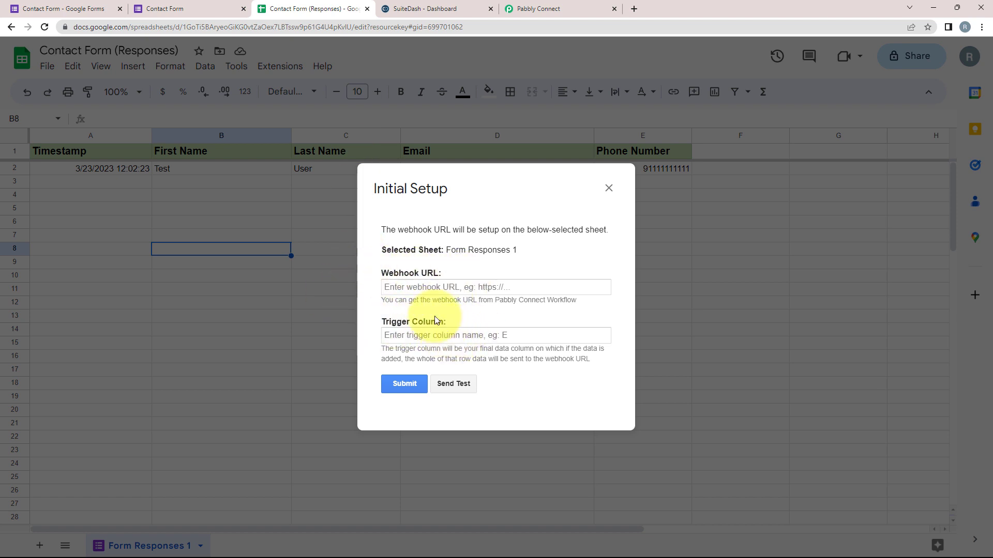
left_click(549, 11)
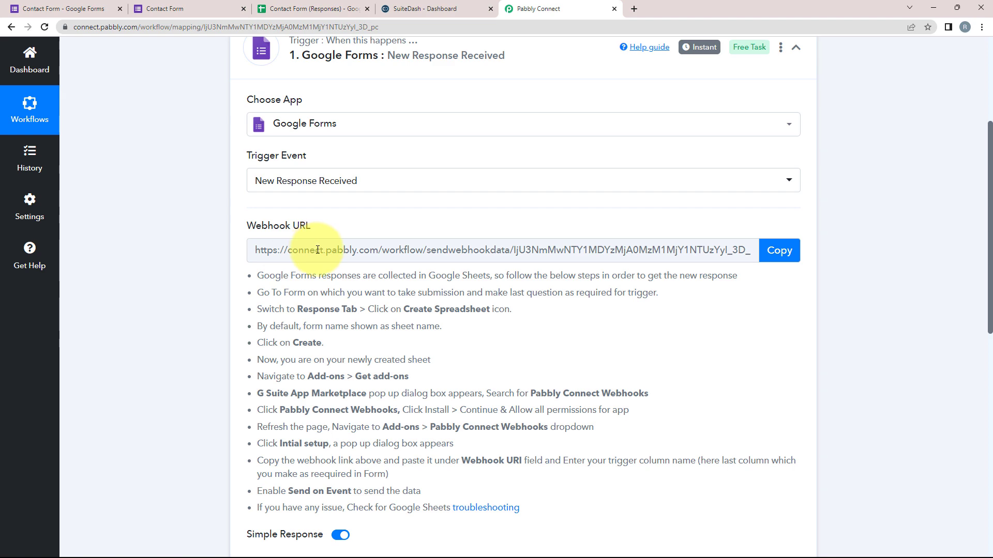
Copy the Pabbly webhook URL into the add-on's Webhook URL field.
left_click(783, 251)
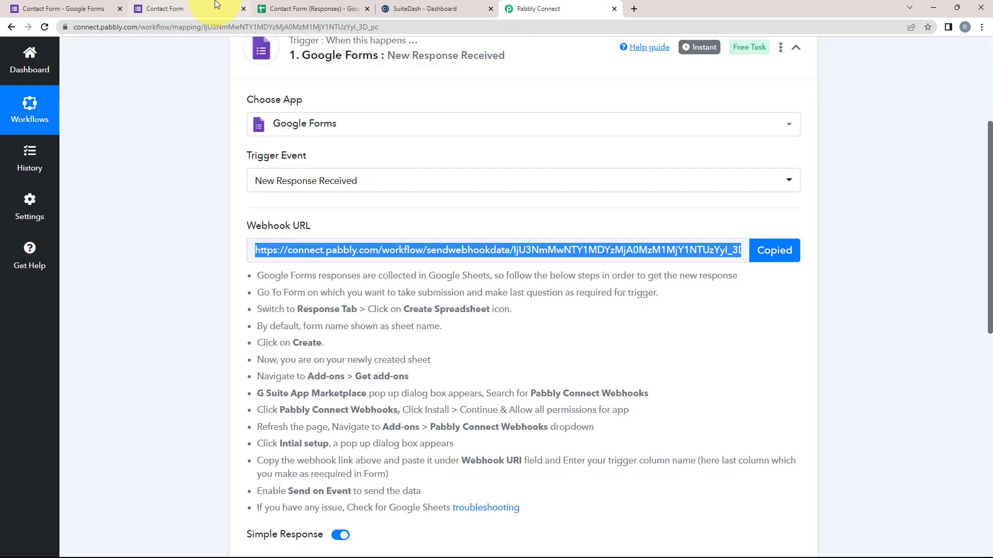
left_click(311, 6)
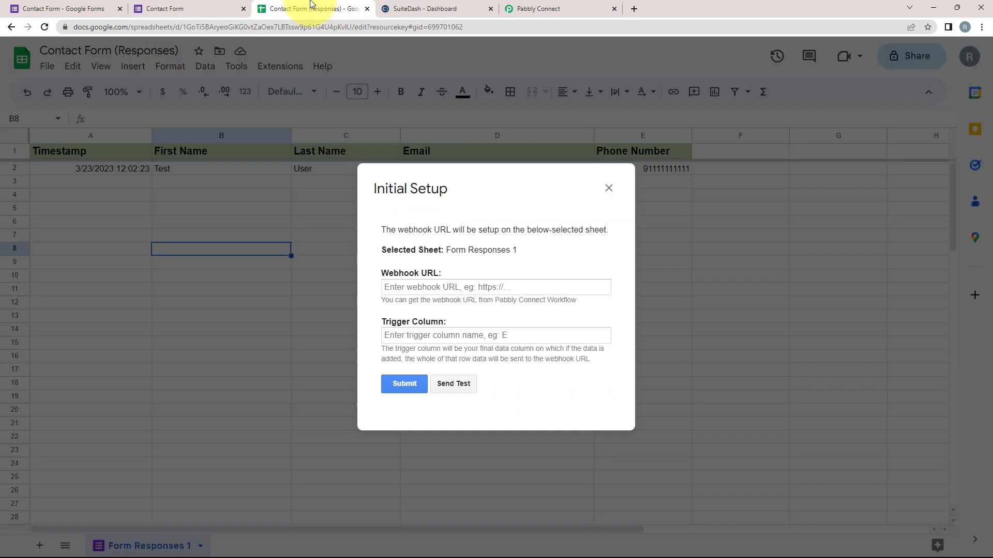
right_click(407, 292)
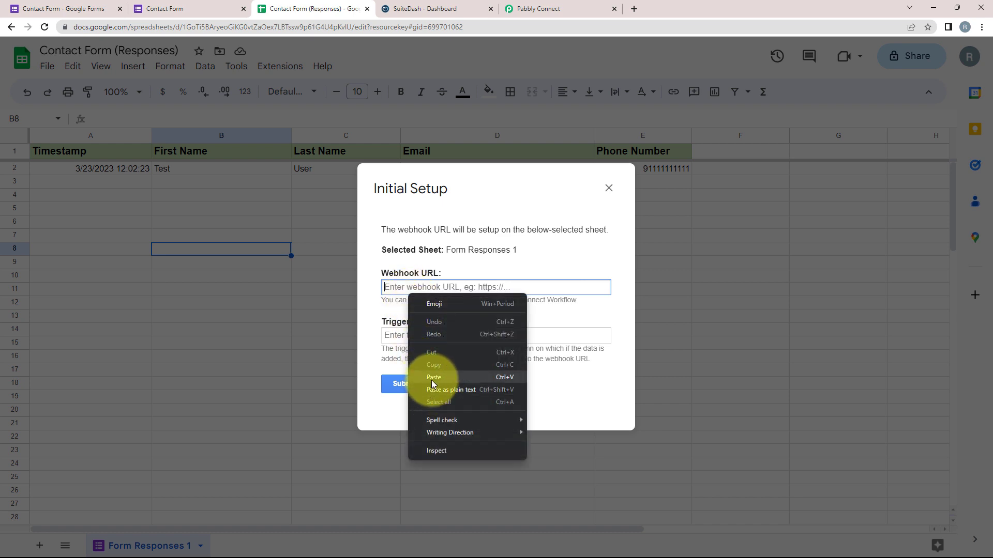
left_click(434, 377)
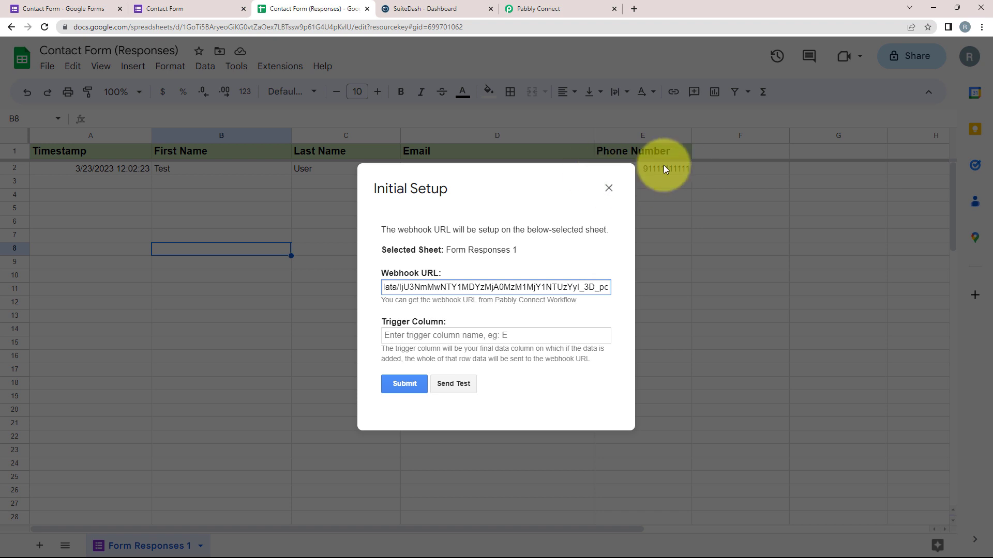
Set trigger column E, send test data successfully, and submit the setup.
left_click(439, 335)
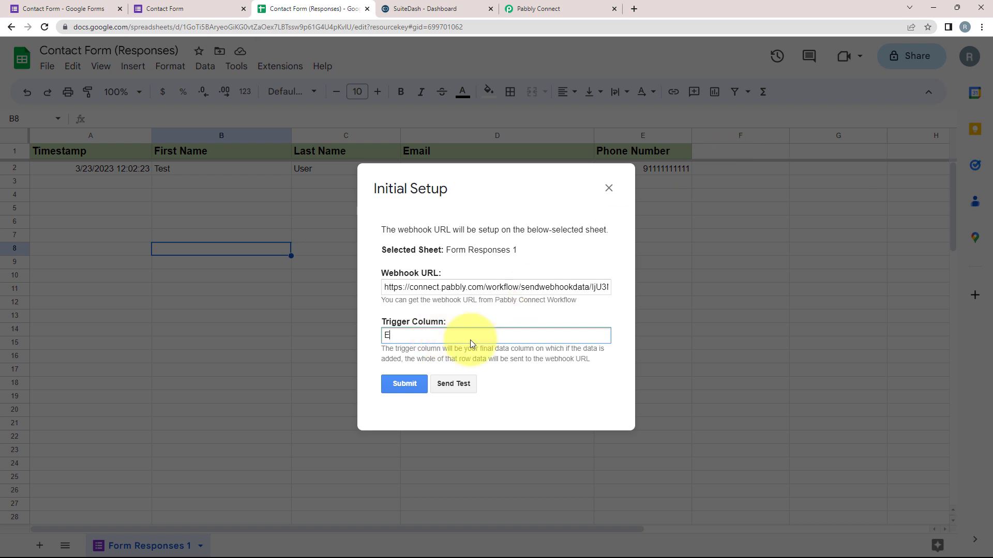
left_click(462, 384)
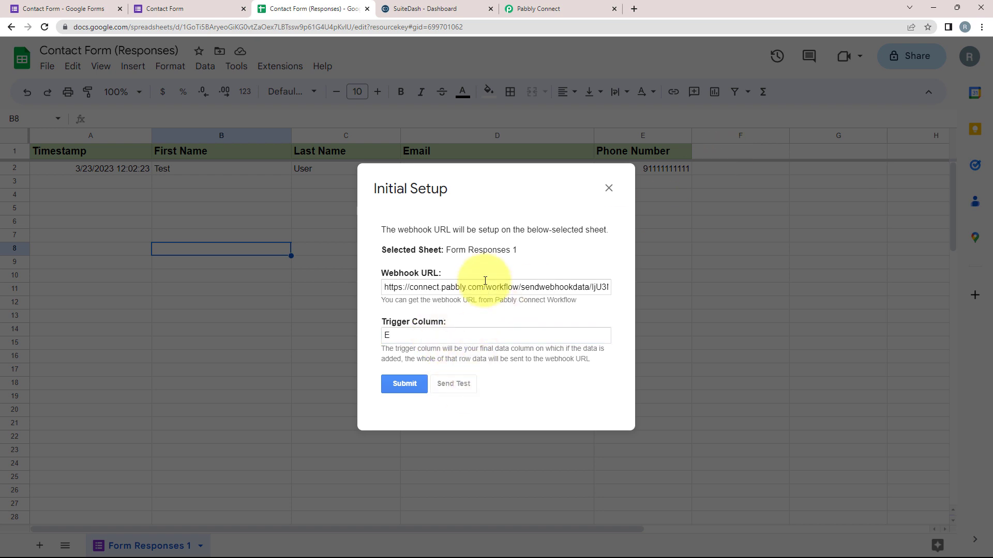
left_click_drag(386, 372, 521, 399)
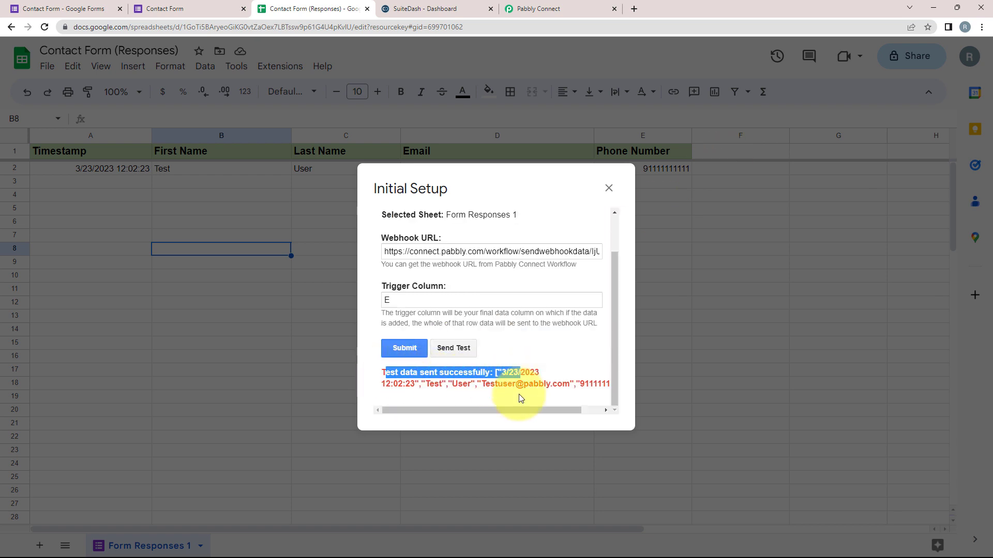
left_click(569, 359)
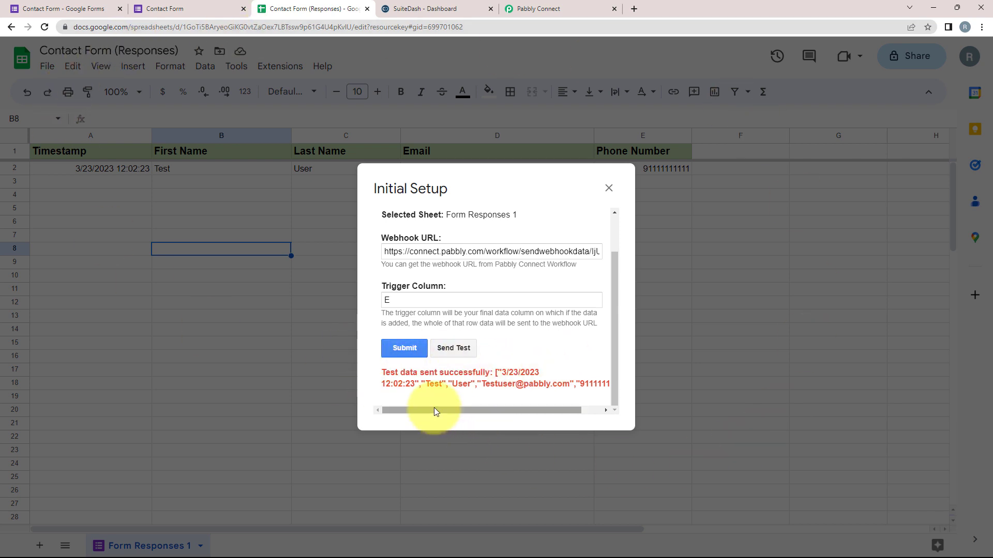
left_click(394, 354)
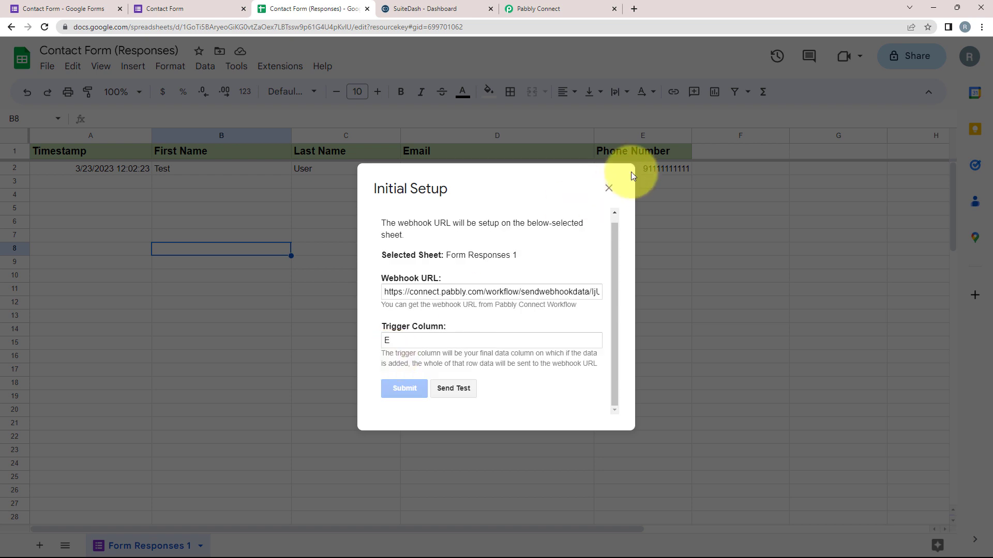
left_click(611, 189)
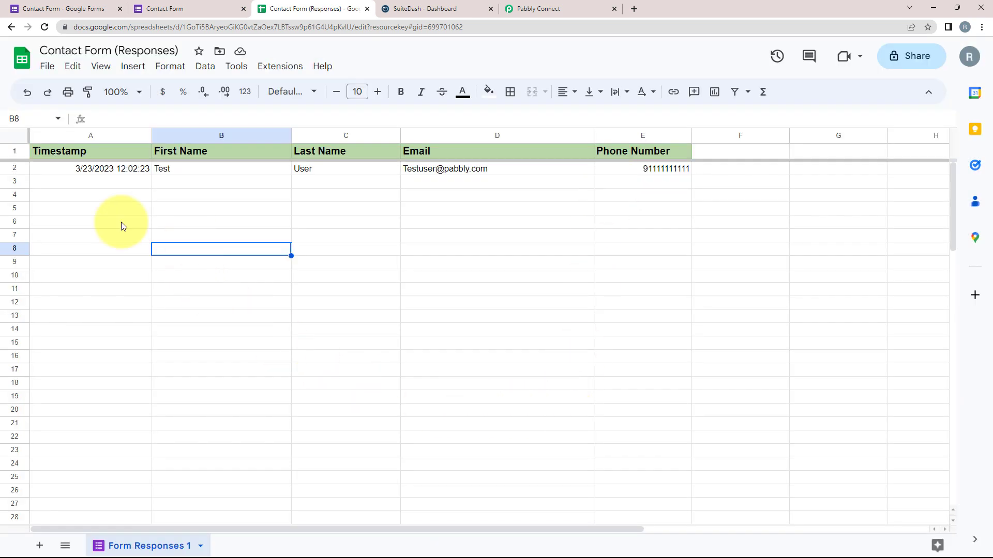
Turn on Pabbly Connect Webhooks Send On Event and return to the Pabbly workflow.
left_click(263, 67)
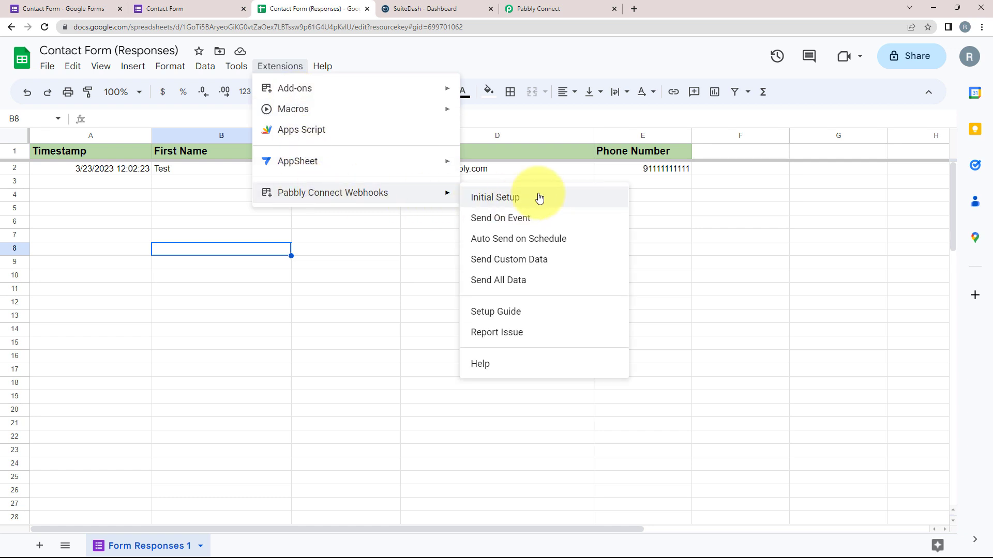
left_click(510, 218)
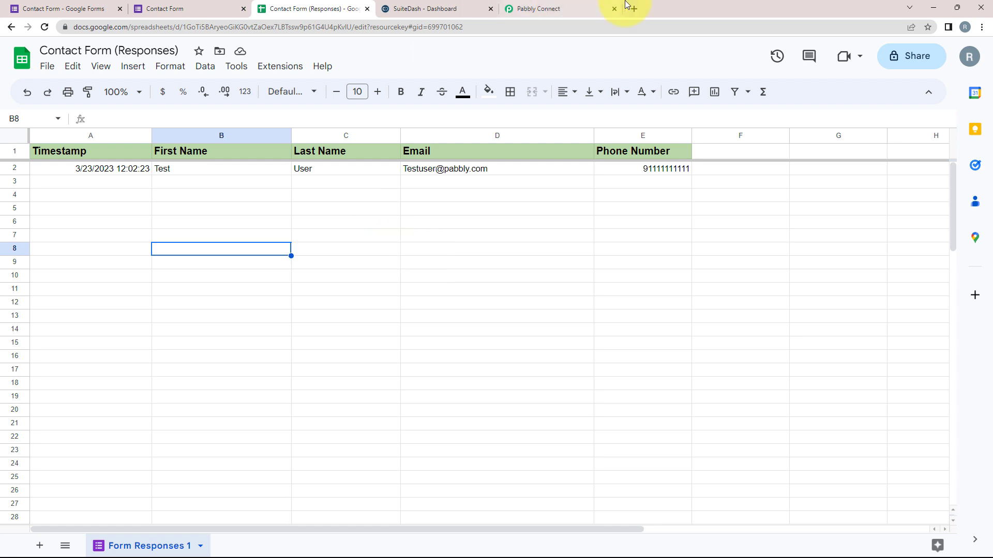
left_click(602, 4)
Check the captured Phone Number, Last Name, First Name and Email values, then scroll to the next action step.
scroll(172, 248, "down", 8)
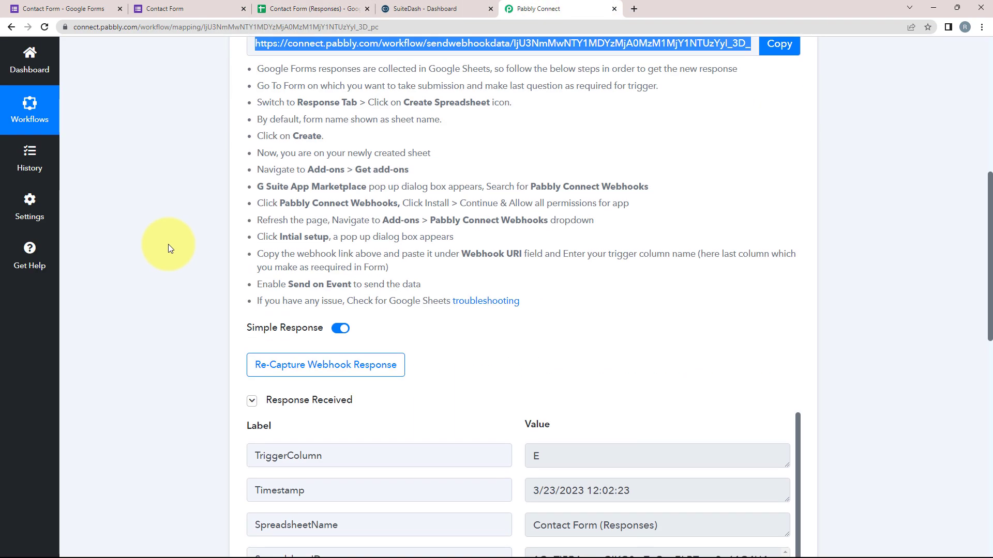
scroll(168, 249, "down", 1)
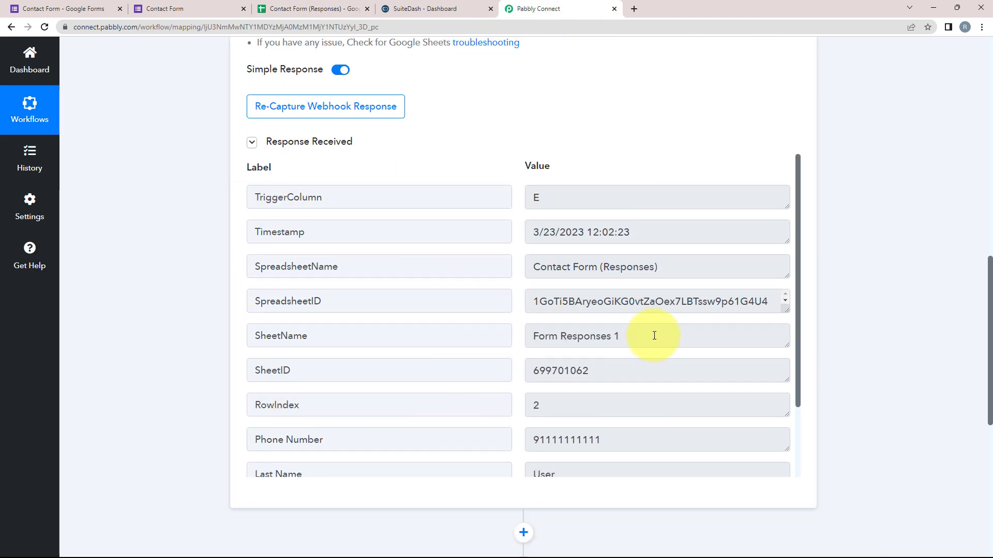
left_click_drag(685, 264, 505, 274)
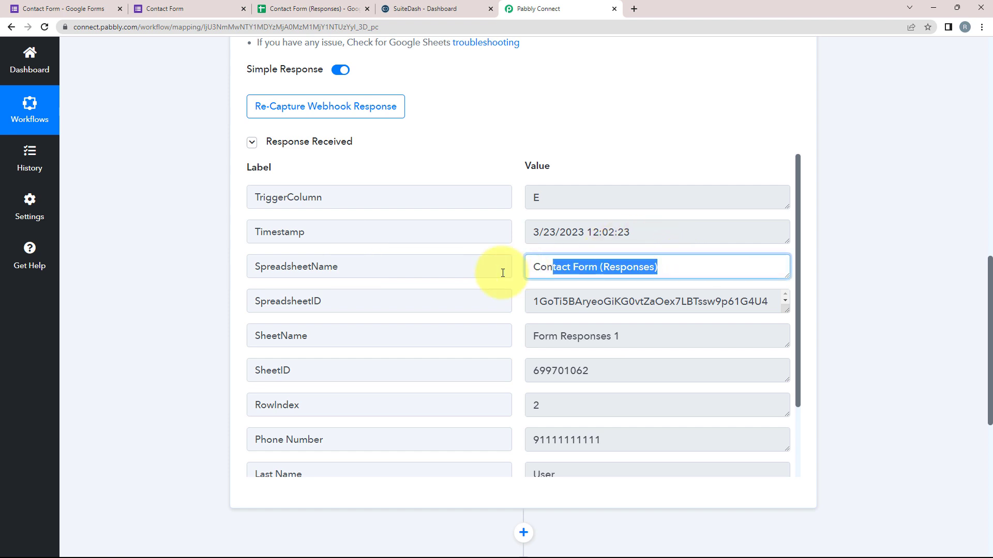
scroll(274, 382, "down", 1)
left_click_drag(628, 397, 520, 395)
left_click_drag(657, 431, 521, 430)
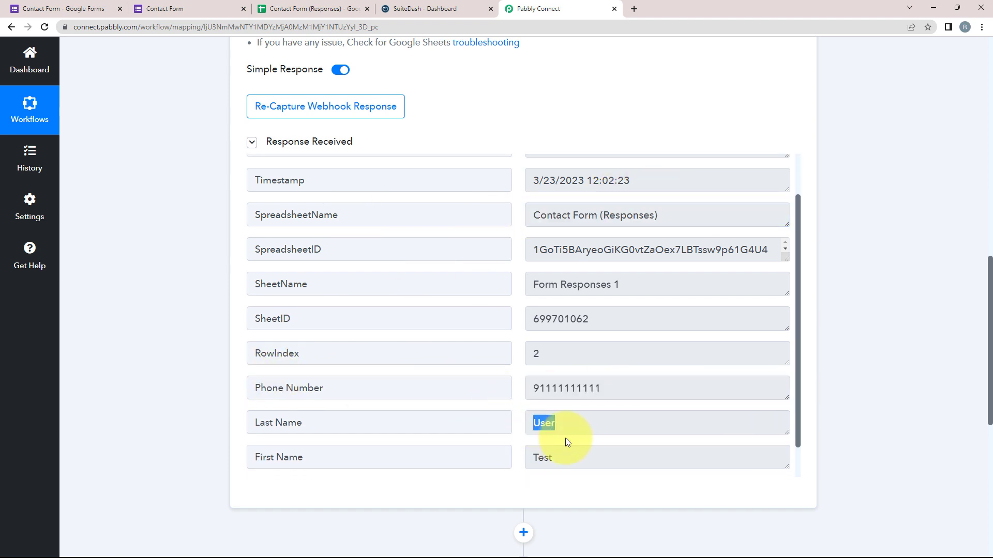
left_click_drag(609, 453, 483, 454)
scroll(472, 372, "down", 2)
key("Tab")
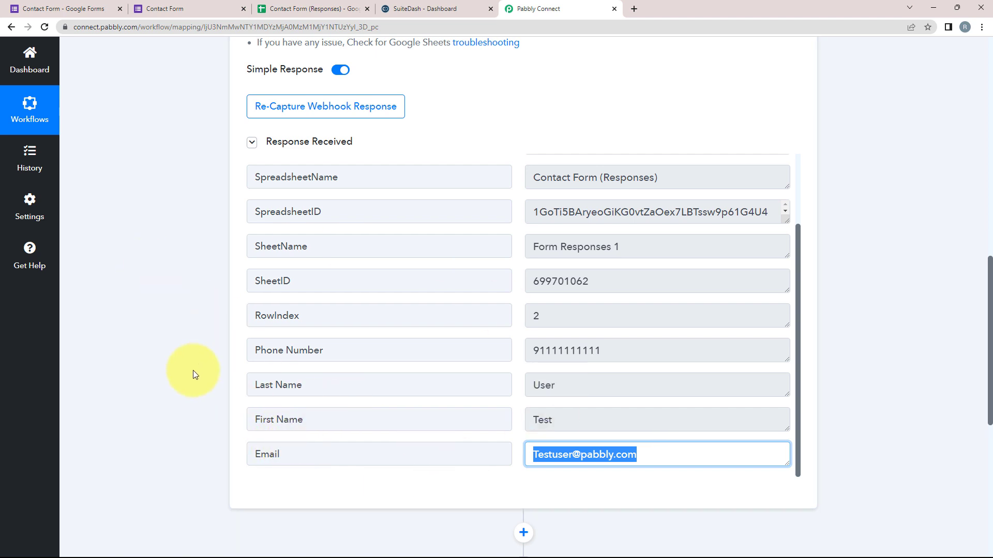
scroll(193, 370, "up", 8)
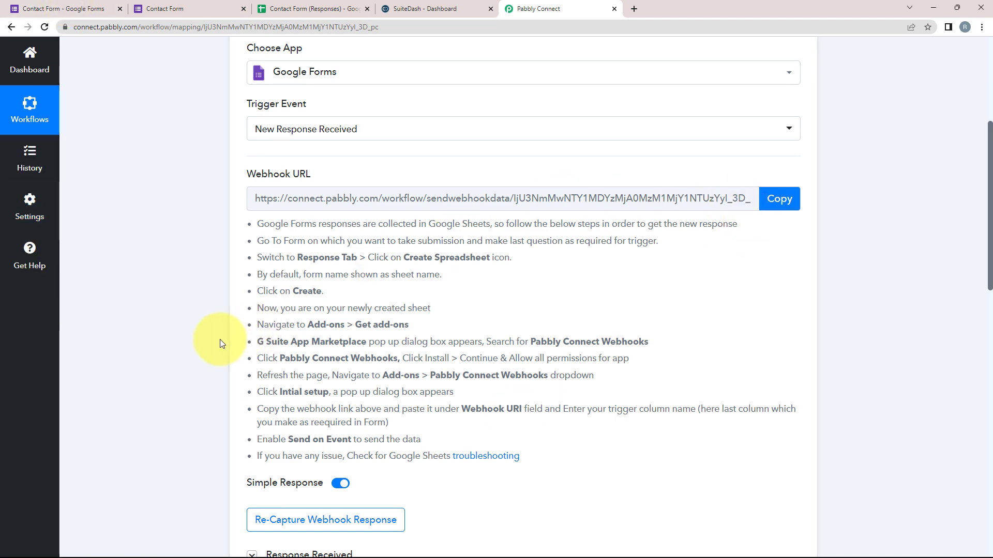
scroll(113, 301, "down", 12)
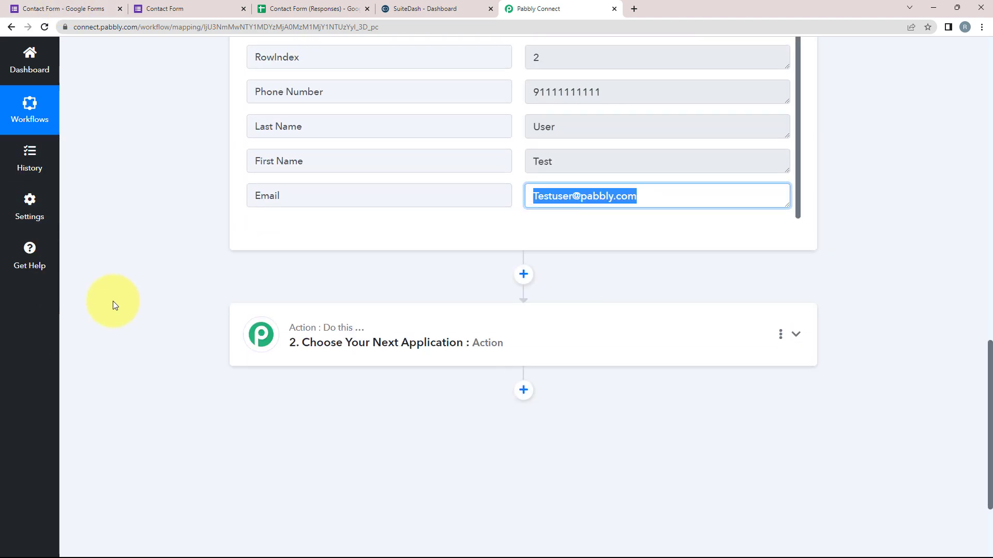
scroll(113, 303, "down", 3)
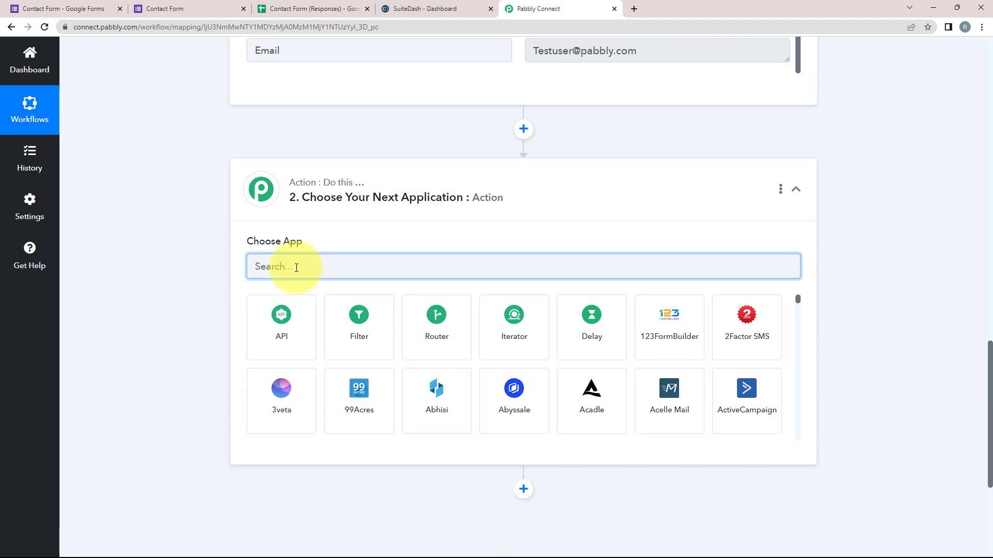
Set the action app to SuiteDash with the Create Contact event and start connecting an account.
type("s")
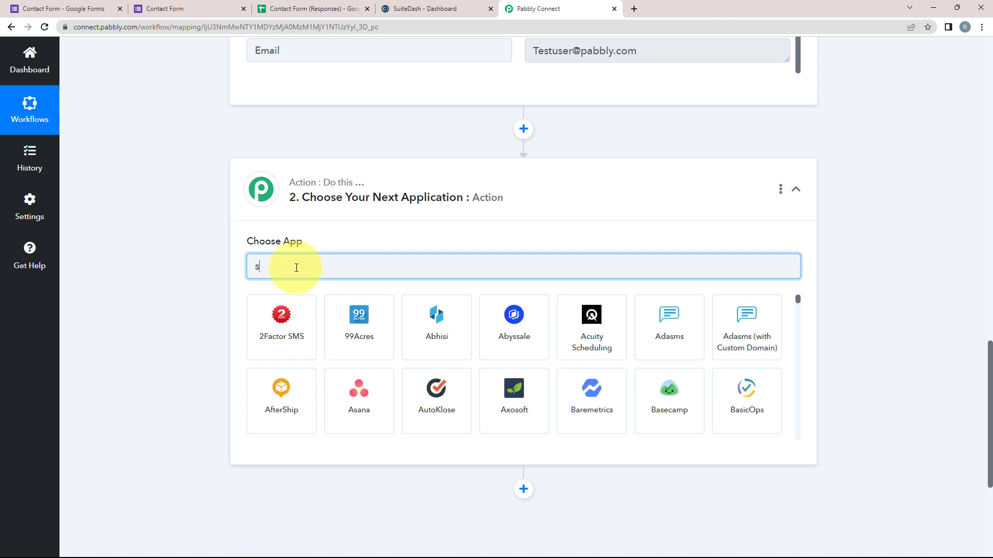
type("uited")
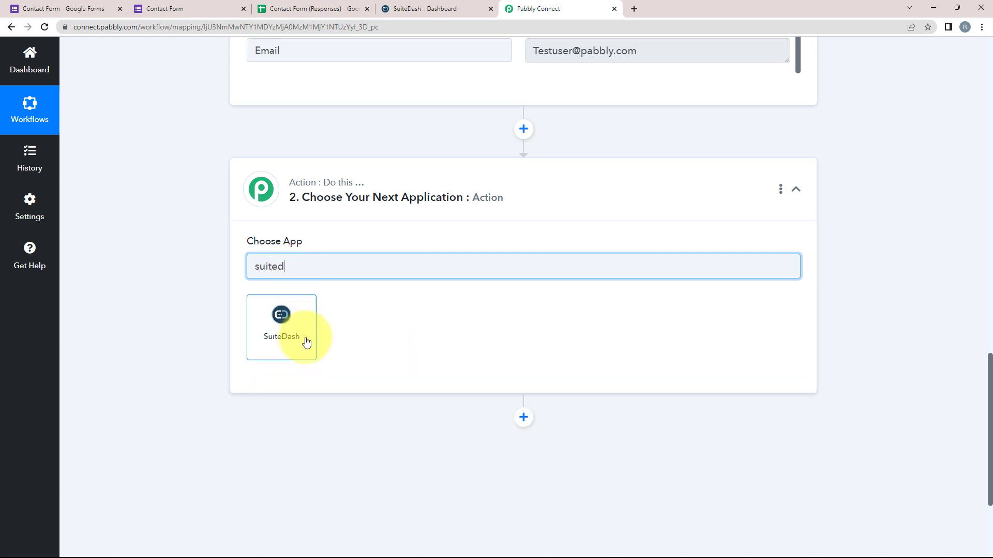
left_click(306, 335)
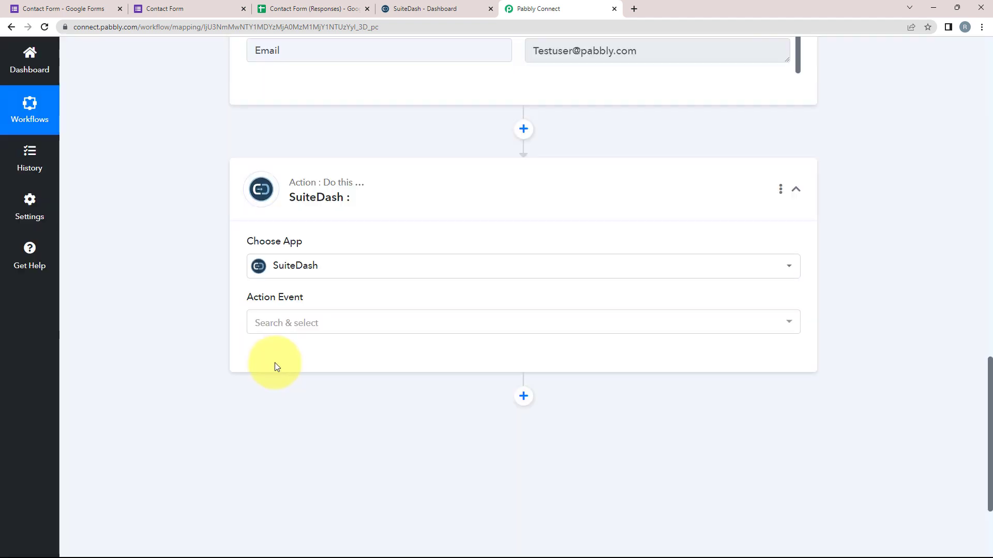
left_click(275, 325)
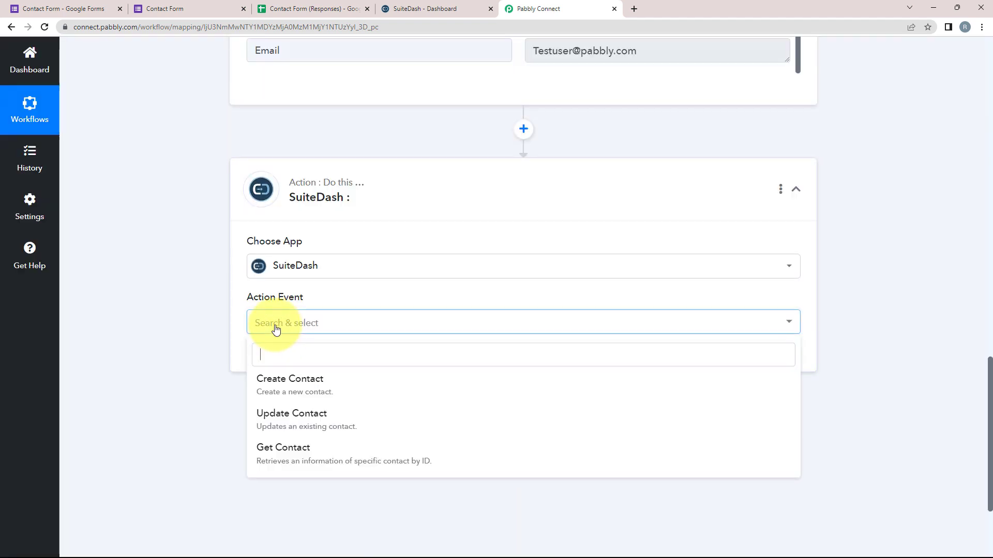
left_click(270, 385)
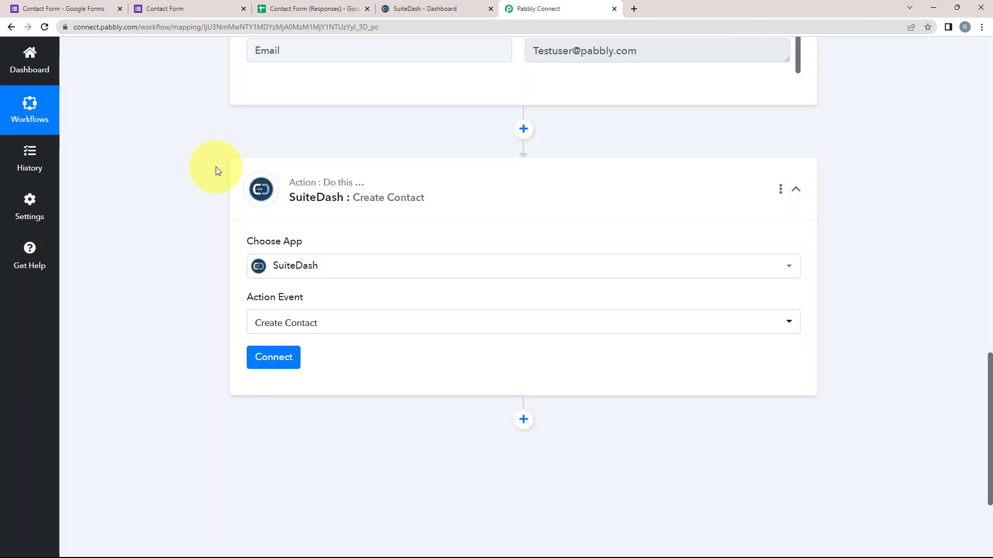
left_click(266, 356)
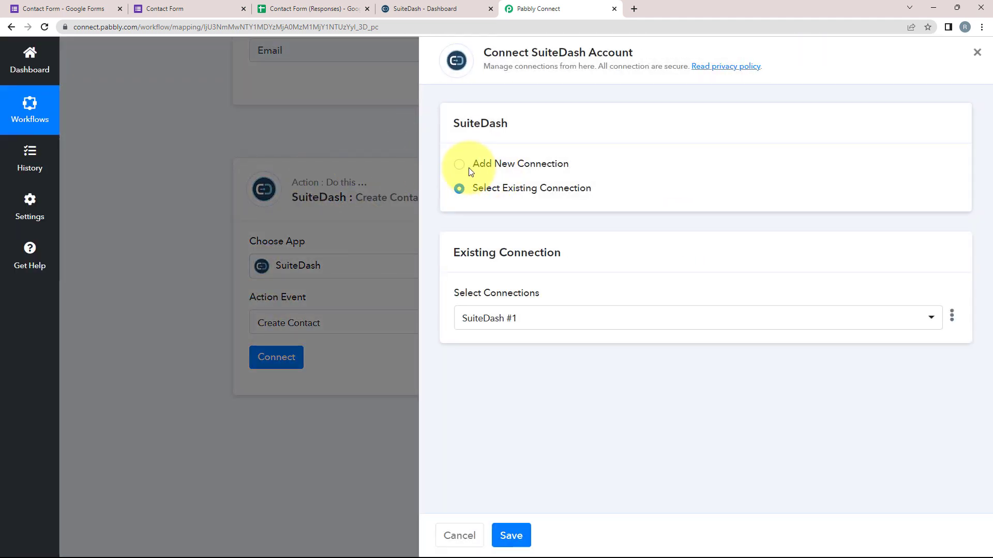
Choose Add New Connection (SuiteDash #2), note its Public-ID and Secret-Key fields, then go to SuiteDash's dashboard.
left_click(470, 168)
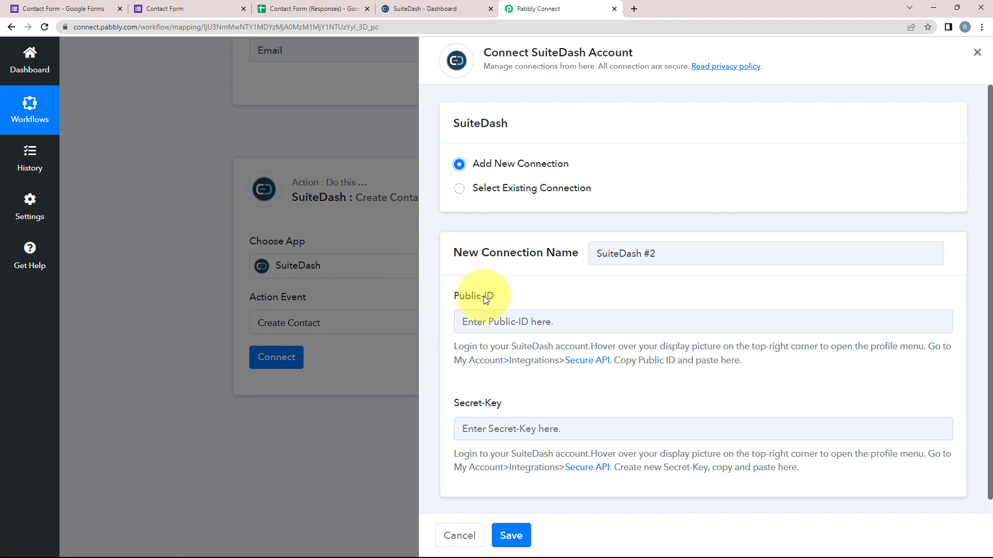
left_click_drag(449, 302, 496, 299)
left_click_drag(454, 409, 586, 398)
left_click(479, 393)
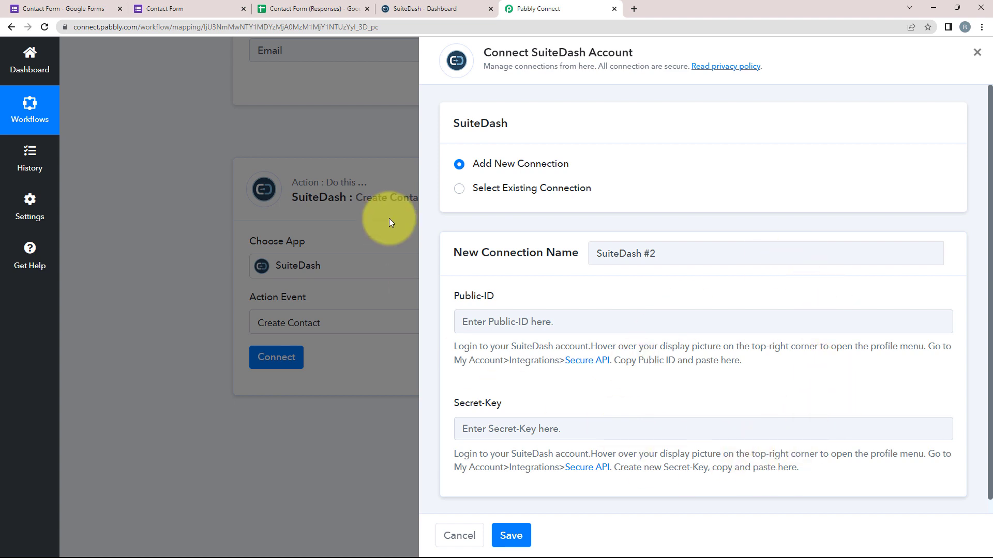
left_click(449, 6)
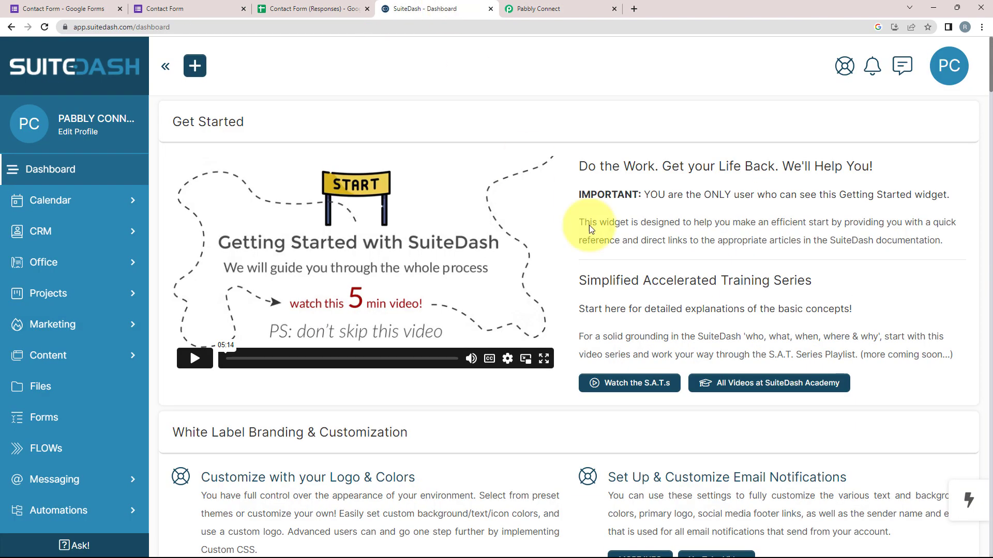
Copy the Public ID from SuiteDash's Integrations API page into Pabbly's Public-ID field.
left_click(951, 67)
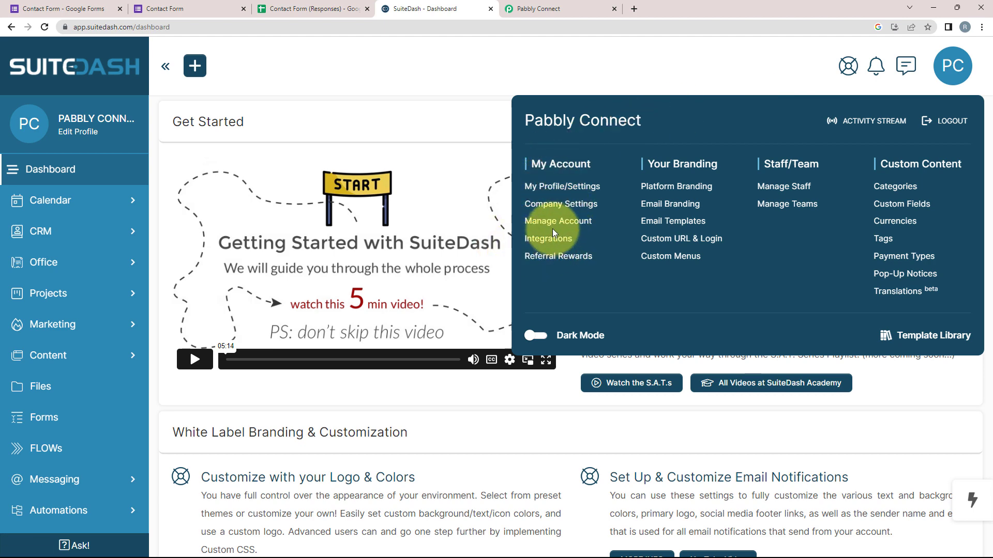
left_click(538, 237)
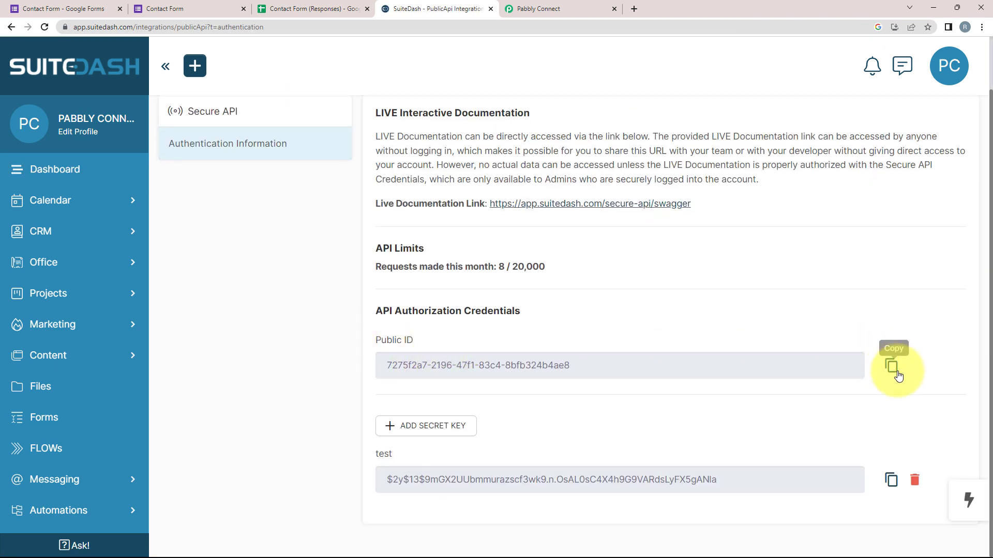
left_click(892, 367)
left_click(600, 9)
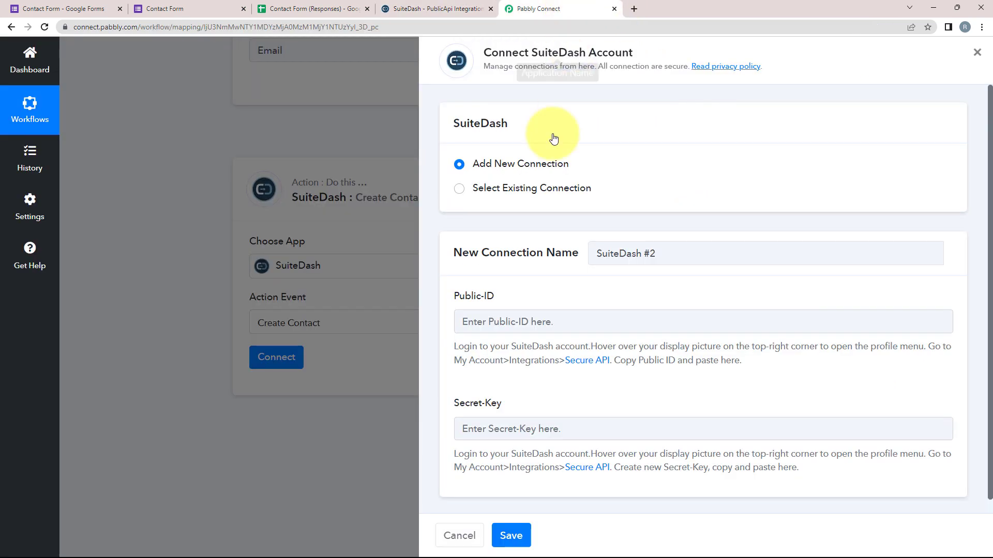
left_click(482, 315)
right_click(488, 322)
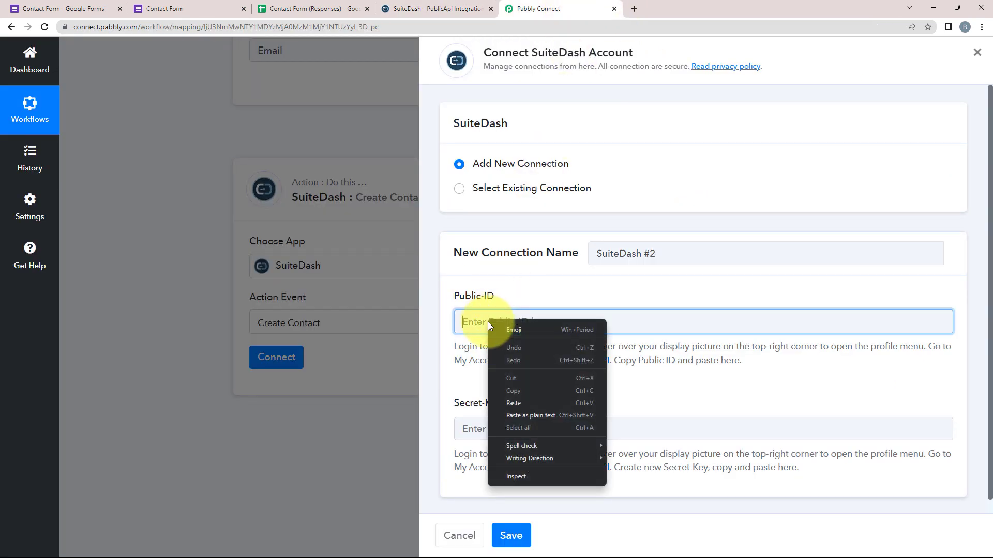
left_click(503, 404)
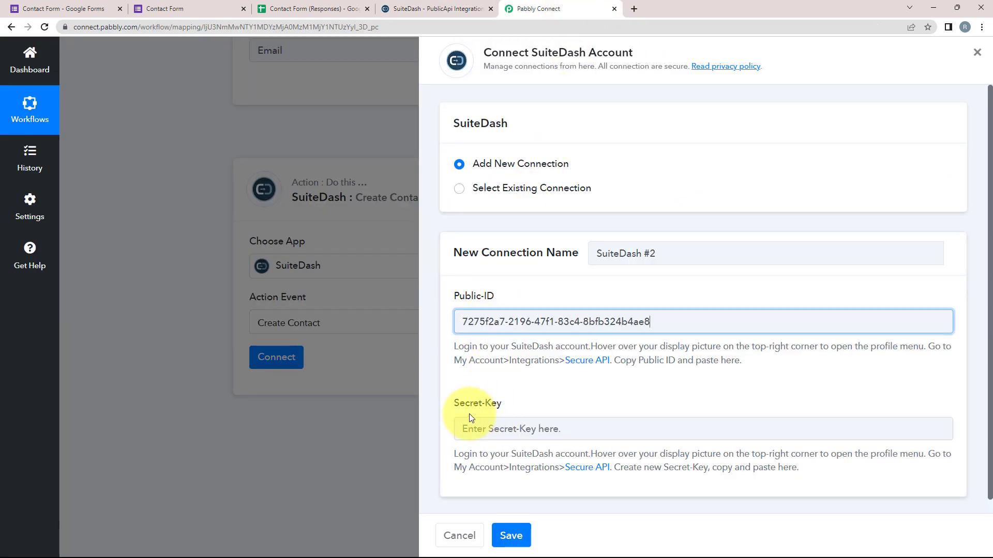
Copy the SuiteDash secret key into the Secret-Key field and save the connection.
left_click(406, 9)
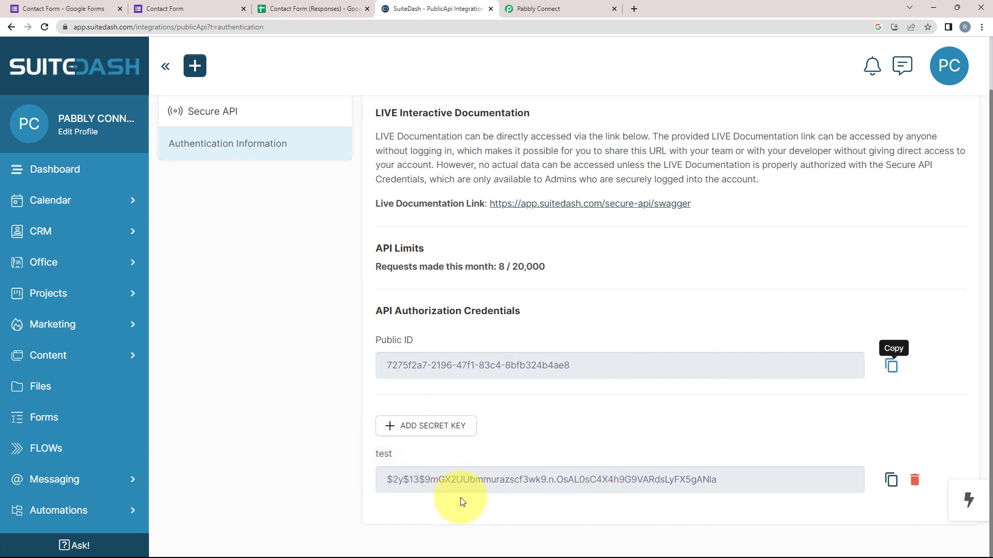
left_click(891, 482)
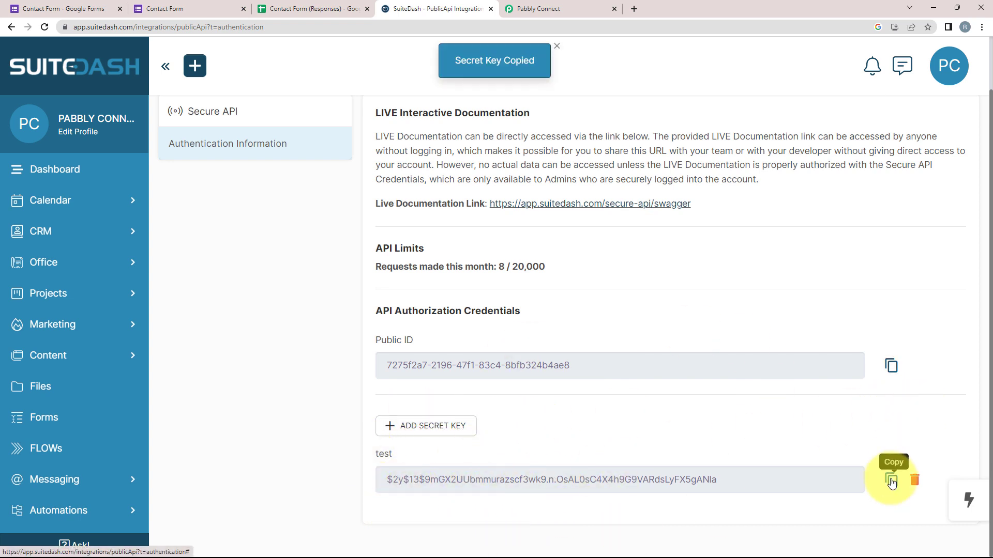
left_click(536, 9)
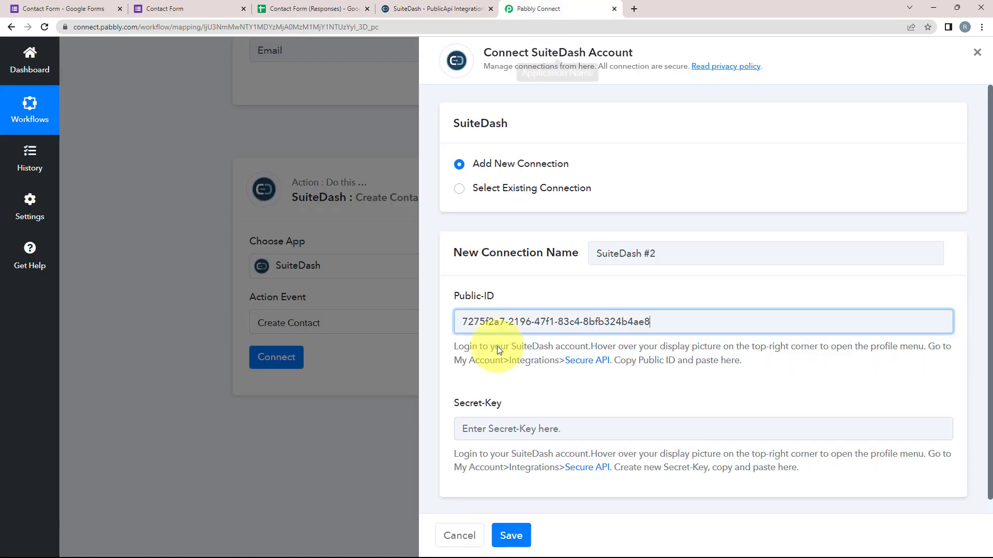
right_click(505, 429)
left_click(526, 350)
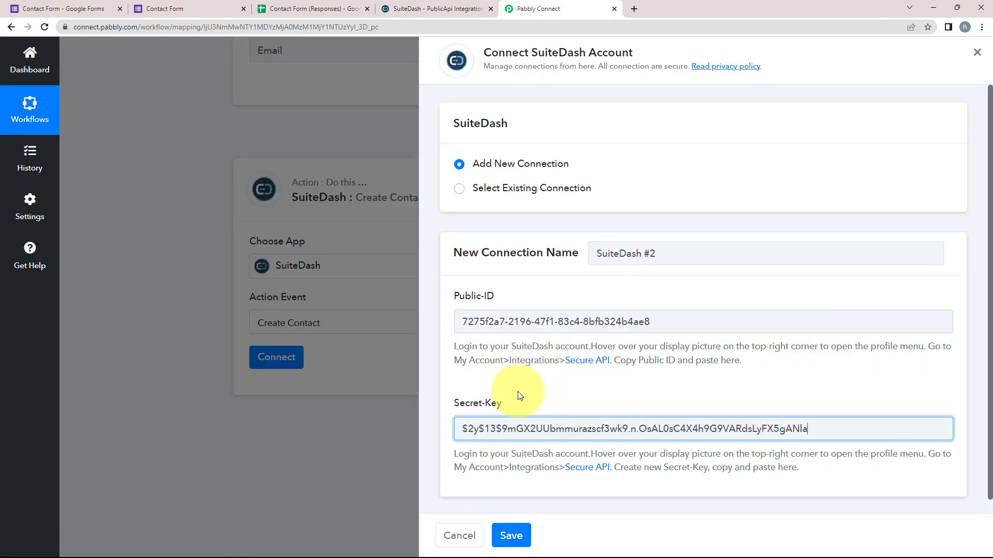
left_click(515, 532)
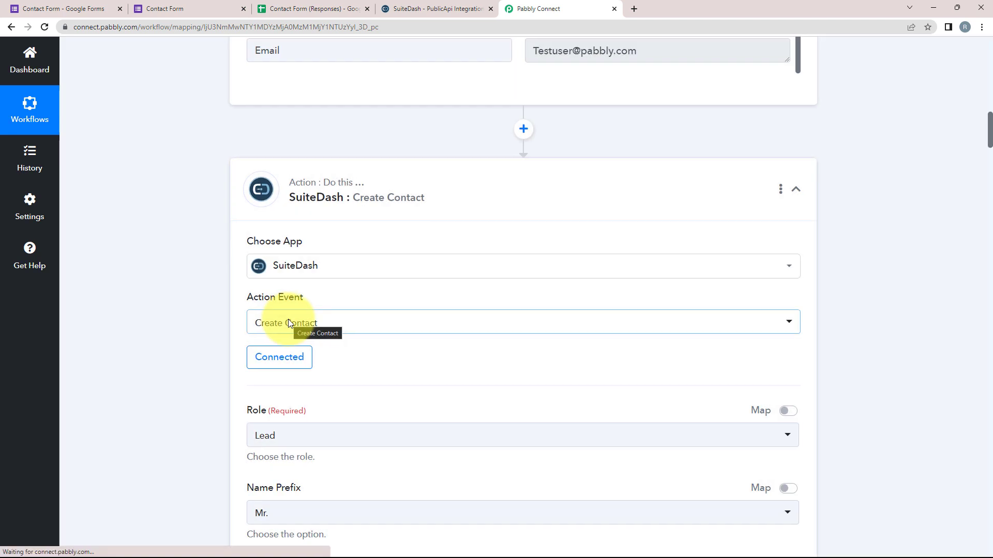
Set the Create Contact Role to Client and scroll down to the empty name and Email fields.
scroll(284, 325, "down", 6)
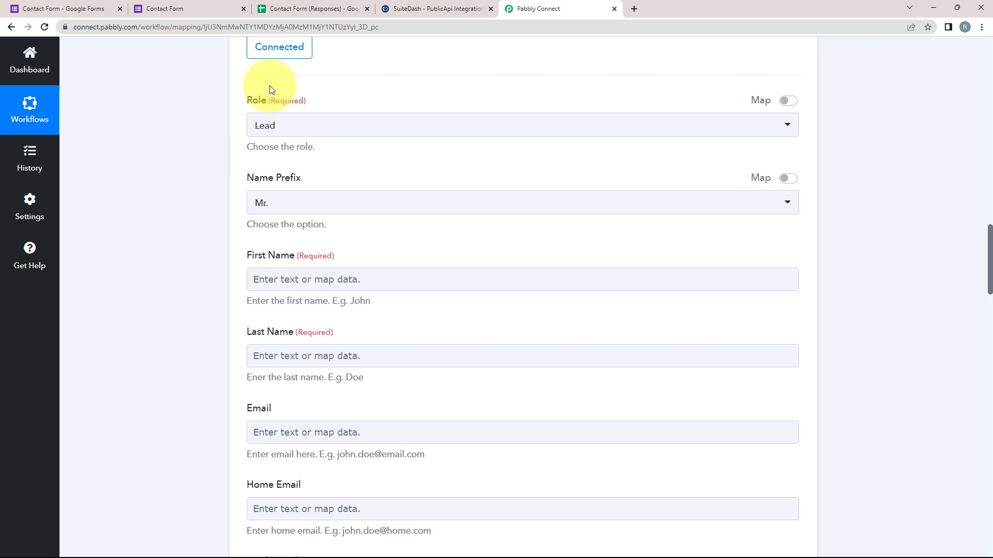
scroll(142, 293, "down", 1)
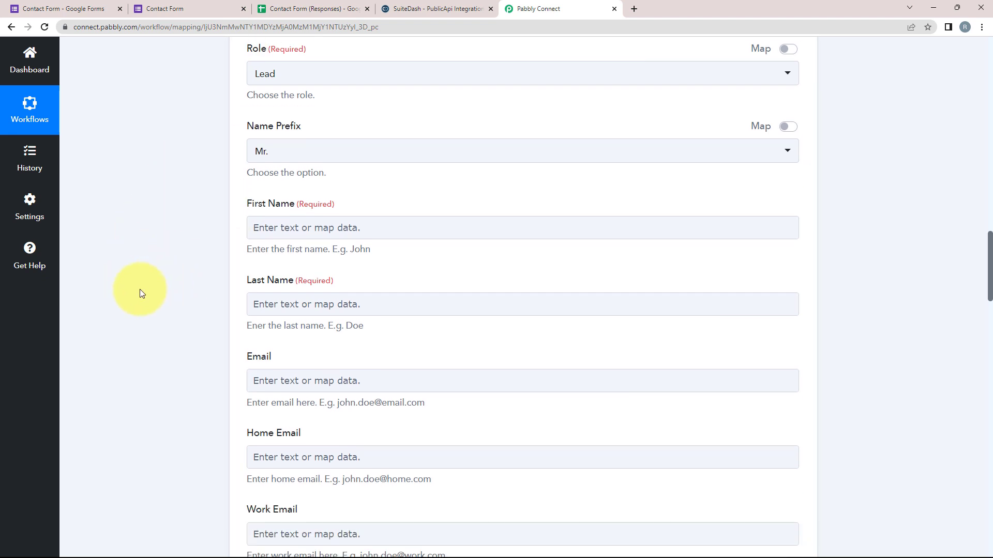
scroll(142, 293, "up", 1)
scroll(142, 293, "up", 1)
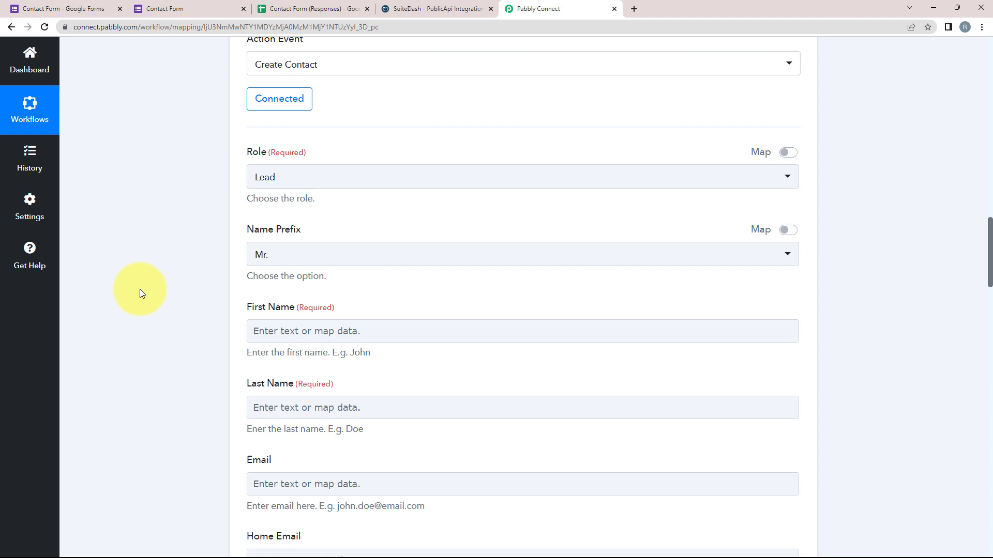
scroll(139, 293, "up", 2)
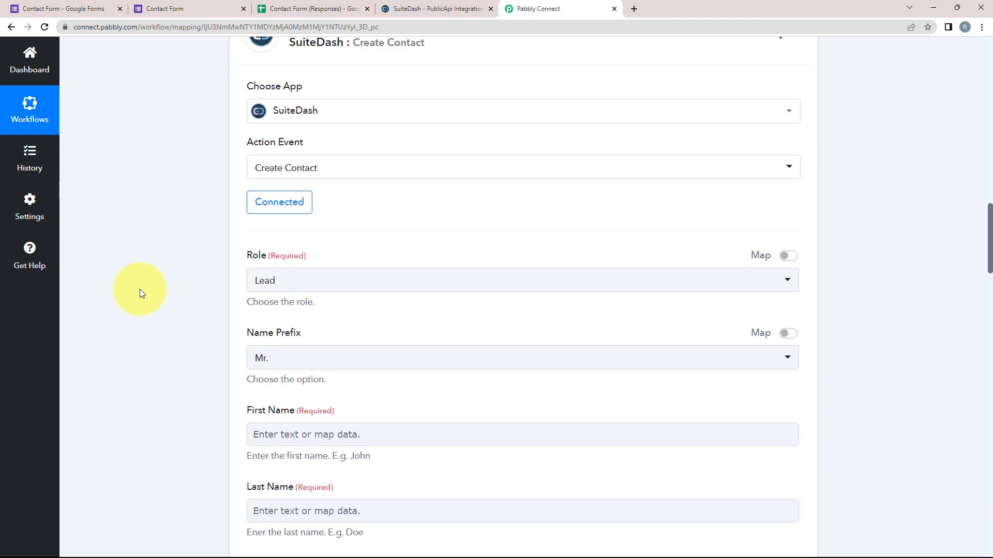
left_click(260, 285)
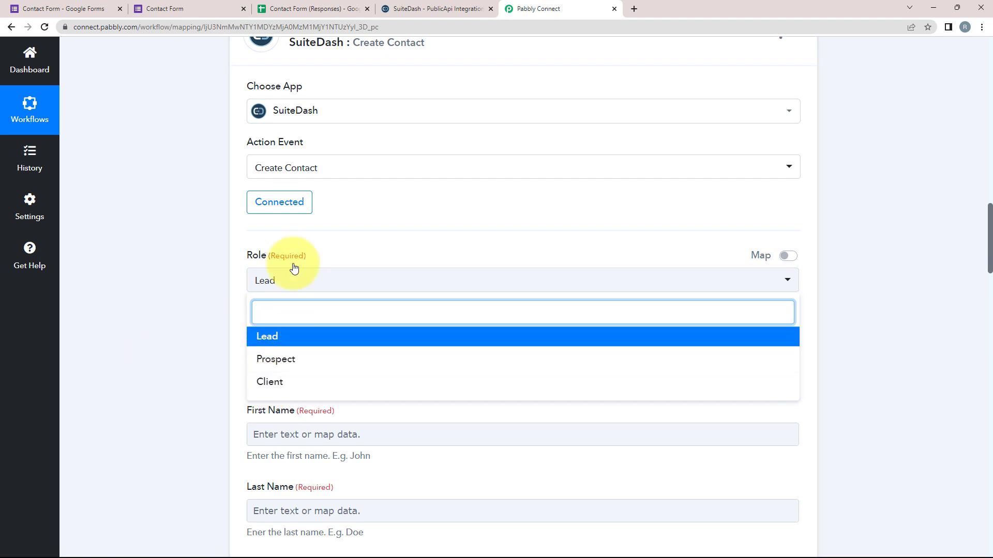
left_click(274, 386)
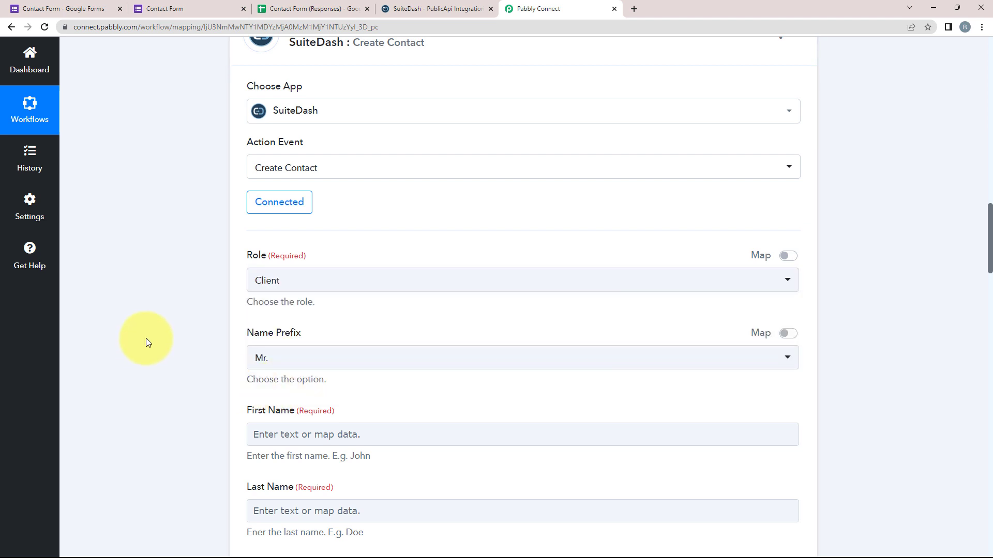
scroll(146, 338, "down", 2)
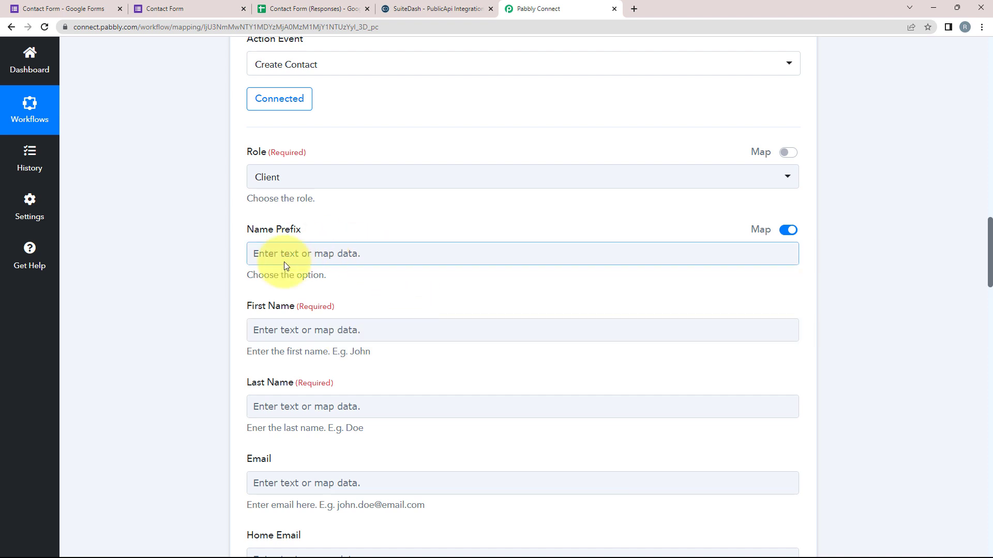
scroll(271, 162, "down", 3)
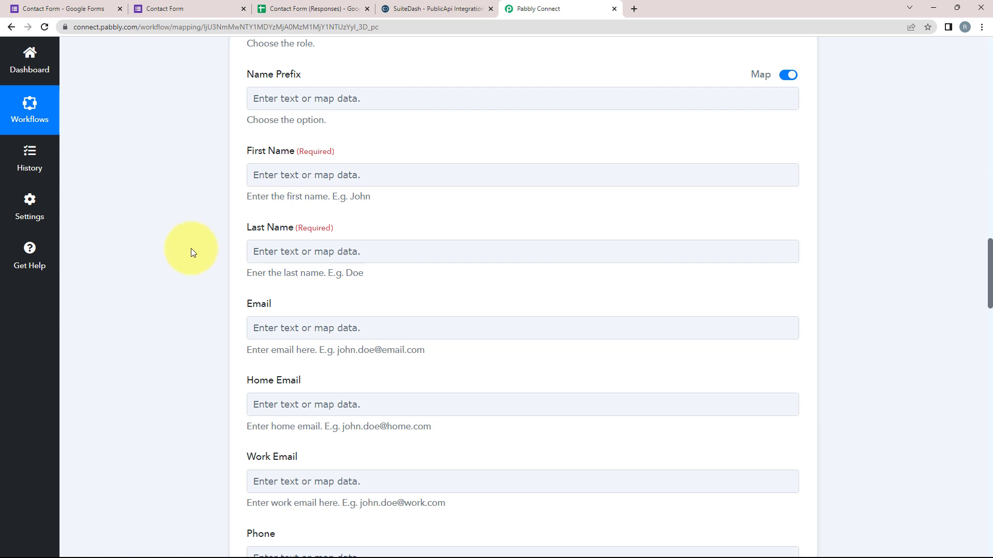
scroll(191, 249, "up", 10)
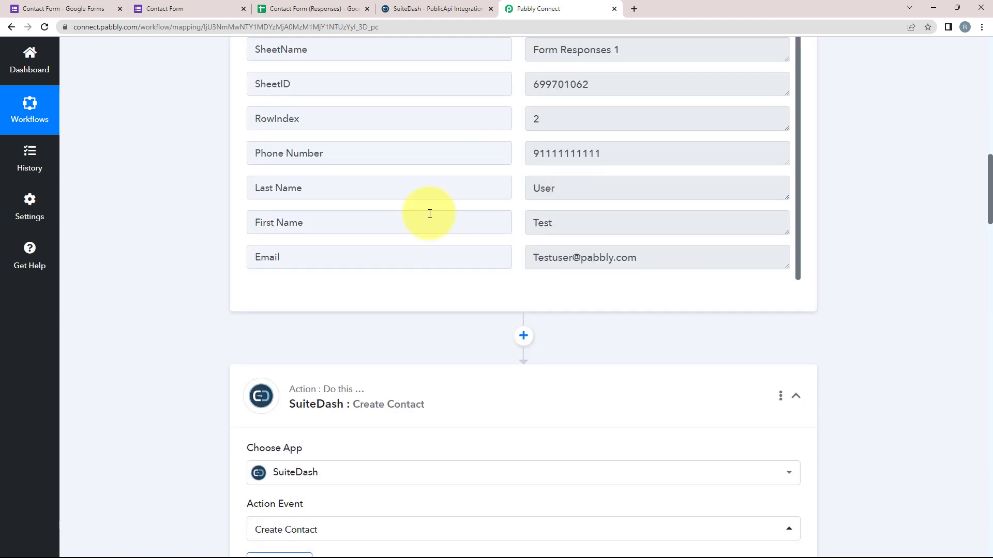
scroll(79, 250, "down", 9)
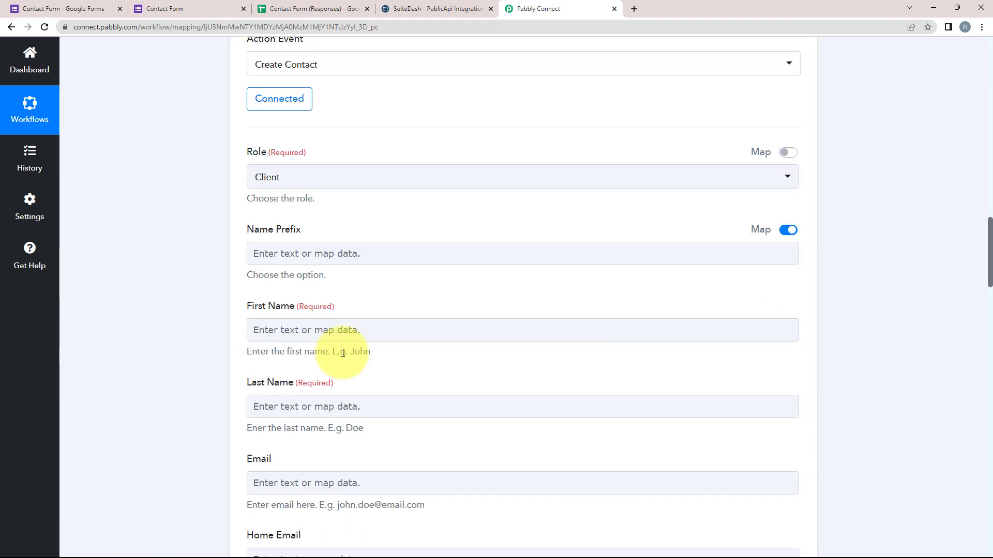
scroll(137, 338, "down", 2)
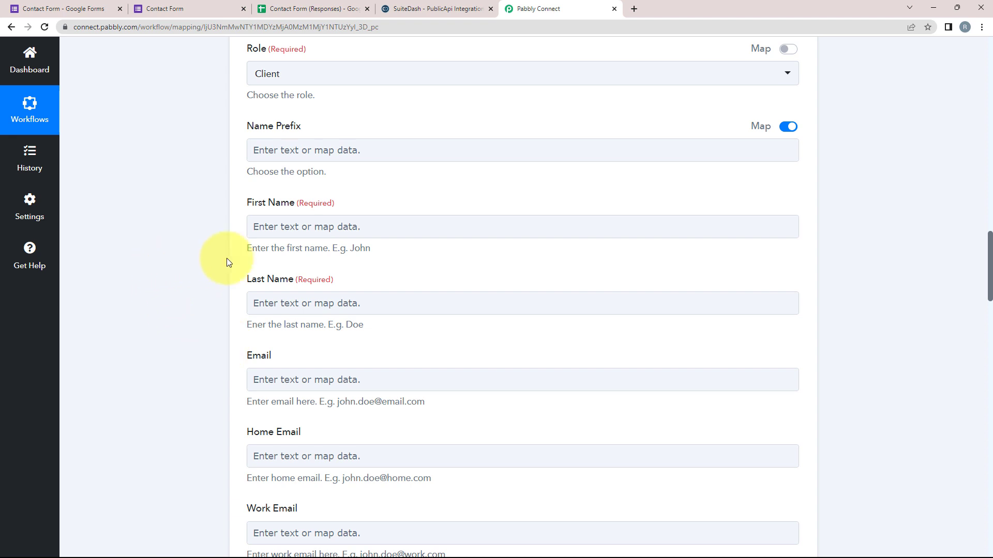
Map the form response's First Name and Last Name into SuiteDash's First Name and Last Name fields.
left_click(274, 227)
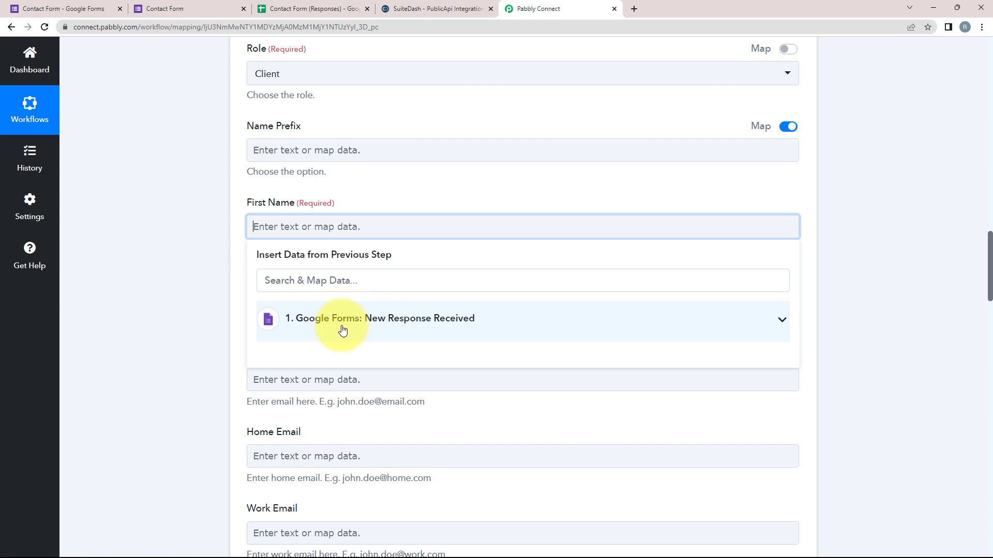
left_click(770, 325)
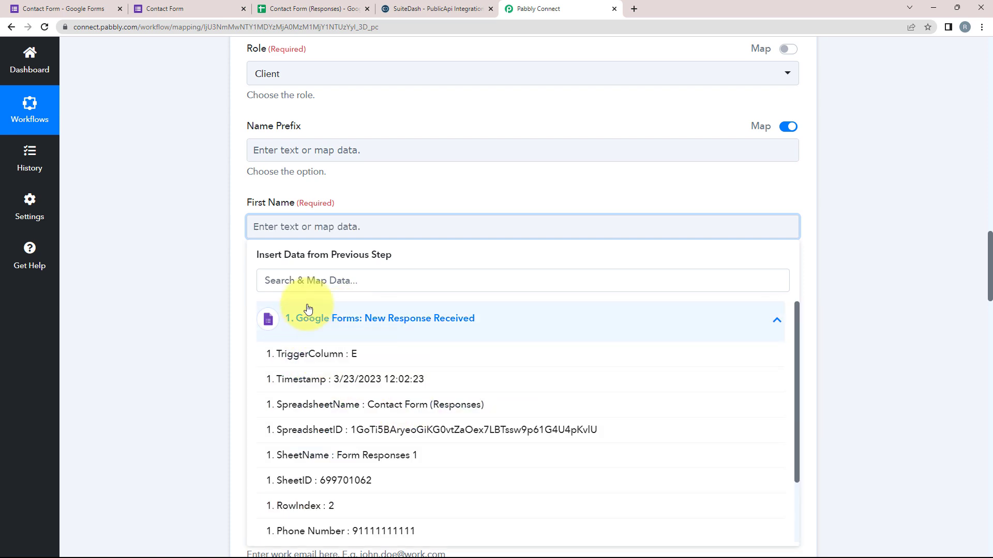
left_click(300, 280)
type("te")
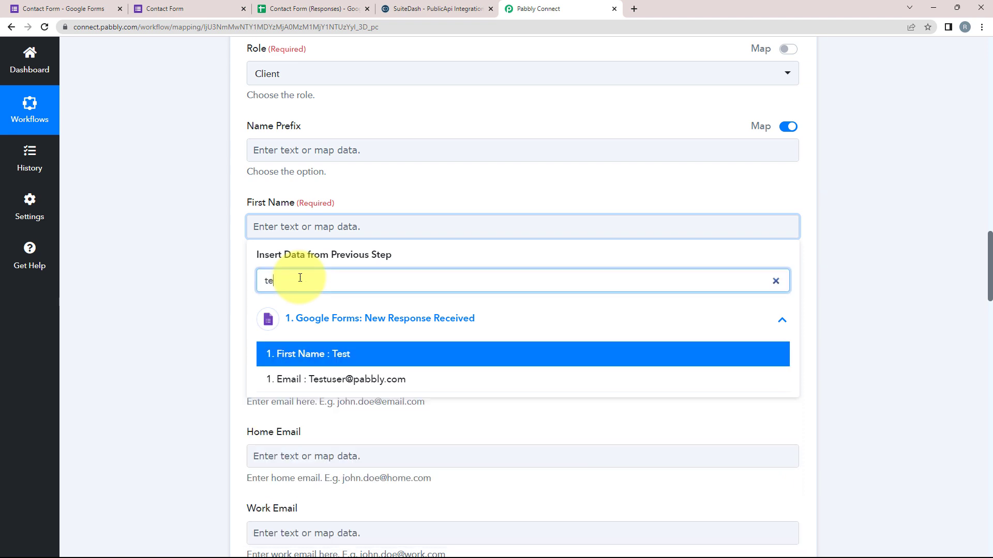
left_click(299, 354)
left_click(291, 313)
left_click(280, 365)
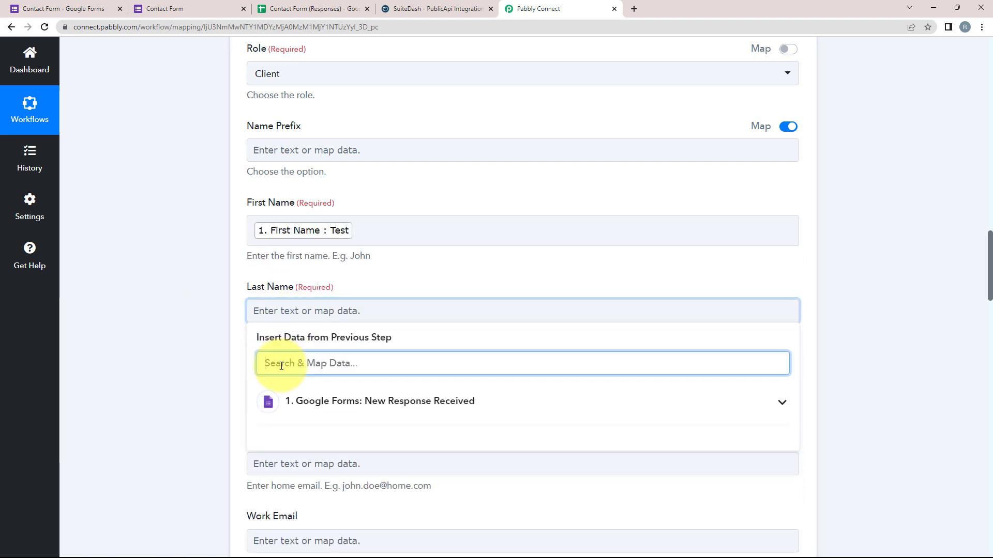
type("use")
left_click(270, 437)
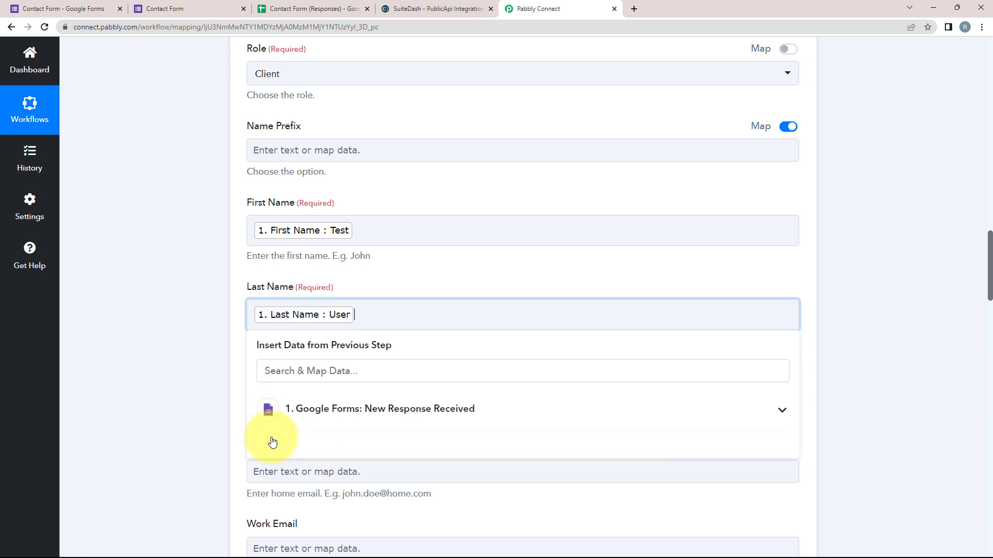
left_click(160, 394)
scroll(158, 394, "down", 2)
Map the form response's Email and Phone Number into SuiteDash's Email and Phone fields.
left_click(269, 296)
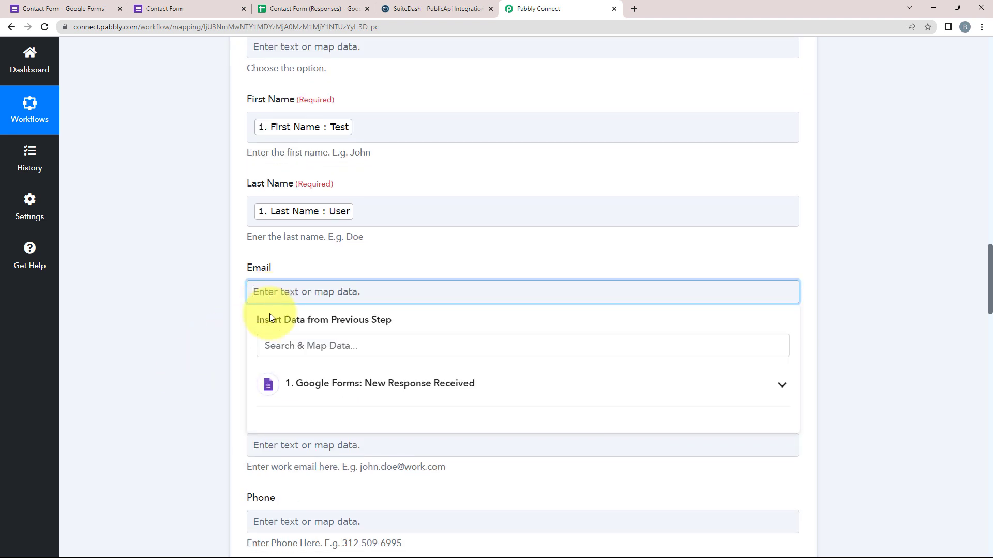
left_click(277, 346)
type("em")
left_click(308, 416)
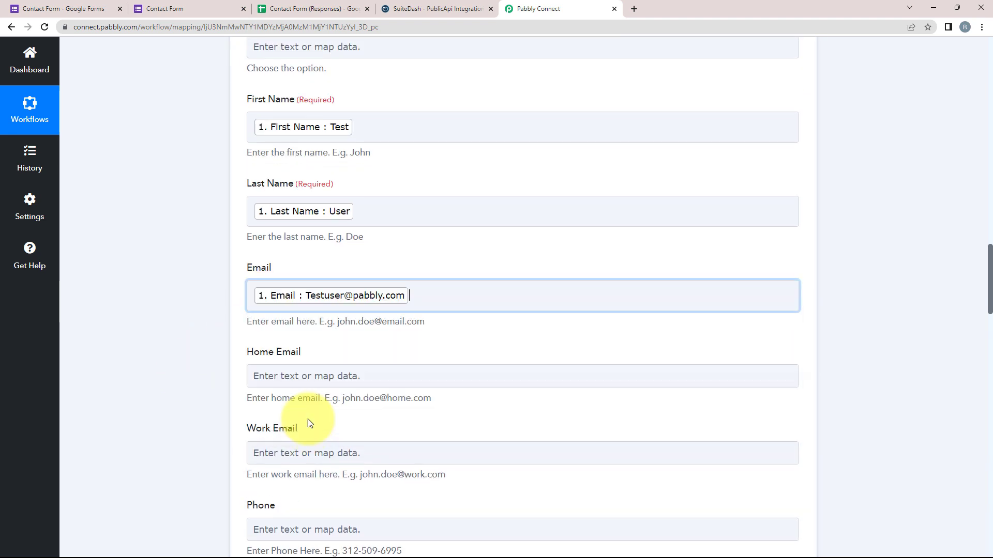
scroll(119, 354, "down", 1)
scroll(119, 354, "down", 2)
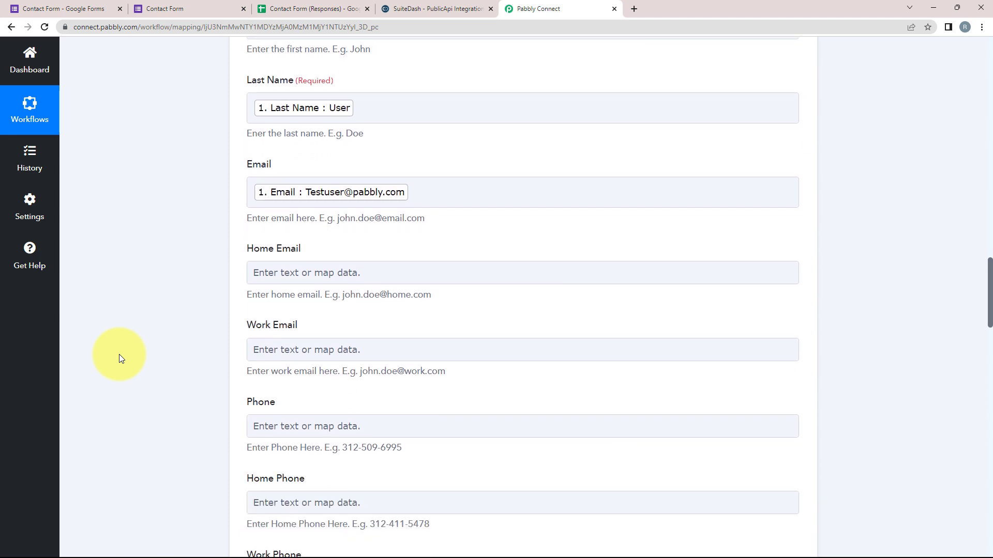
scroll(207, 341, "down", 3)
left_click(270, 278)
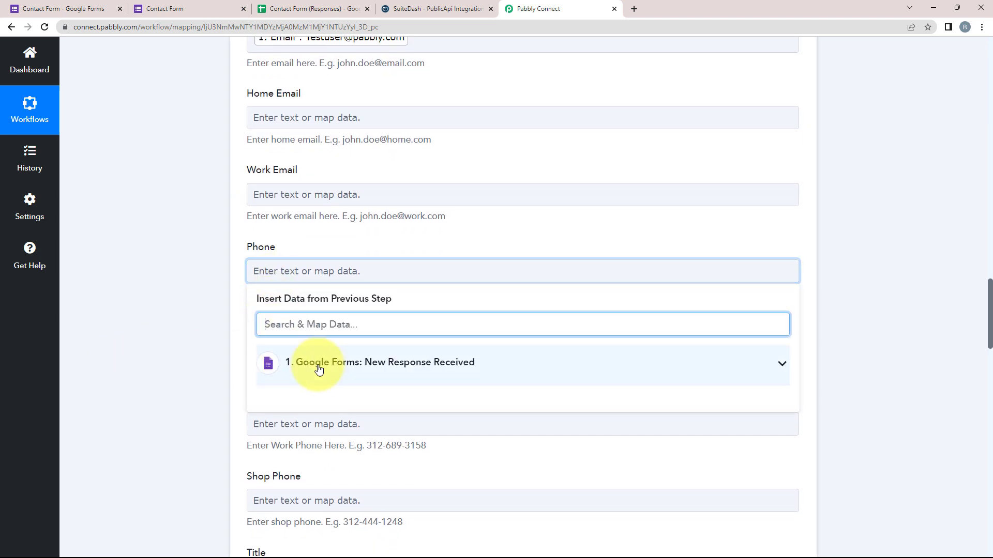
left_click(321, 363)
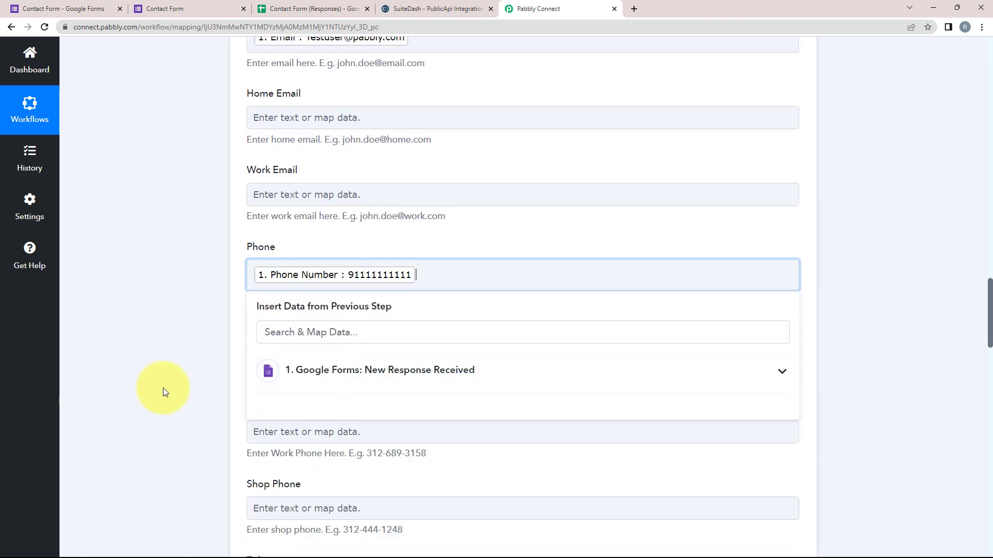
left_click(163, 388)
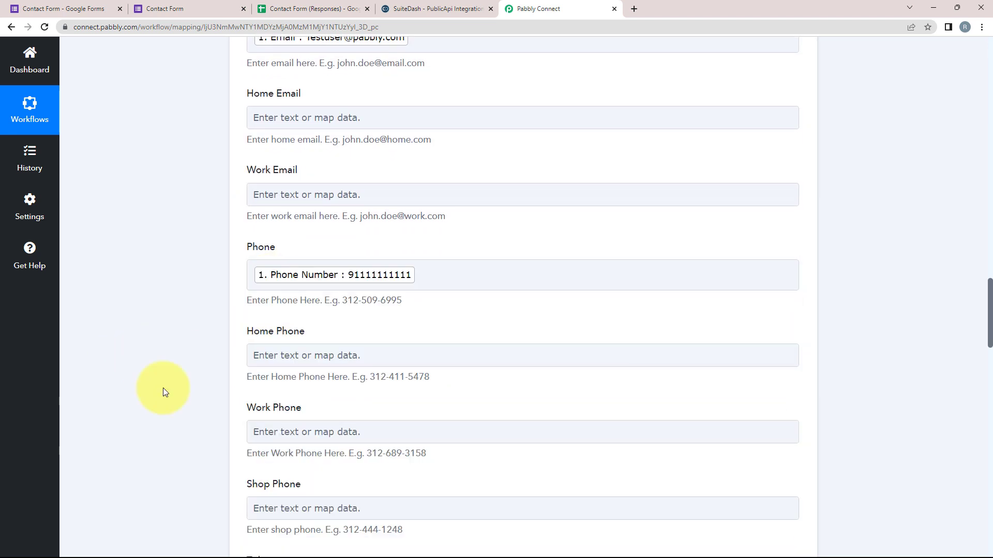
scroll(163, 387, "down", 9)
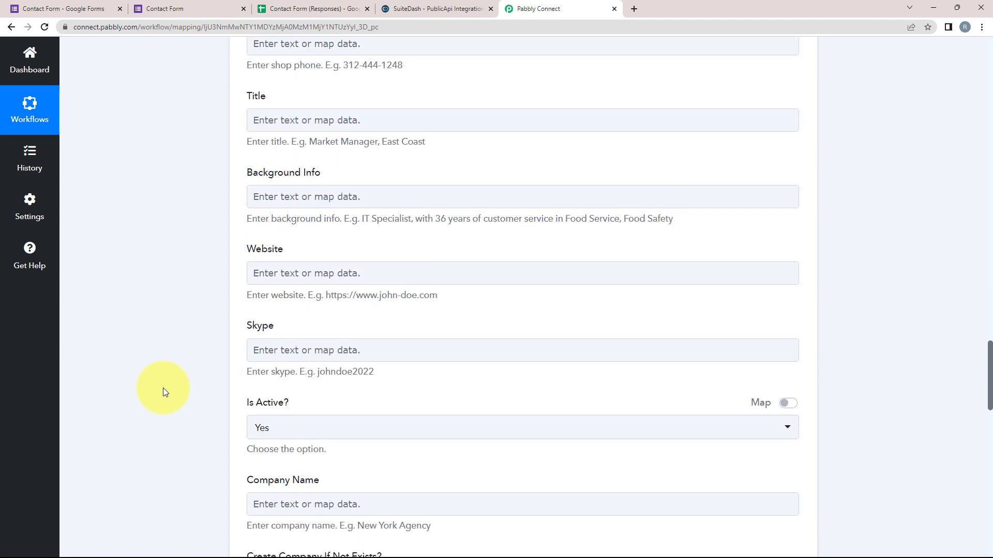
scroll(163, 388, "up", 5)
scroll(163, 388, "up", 8)
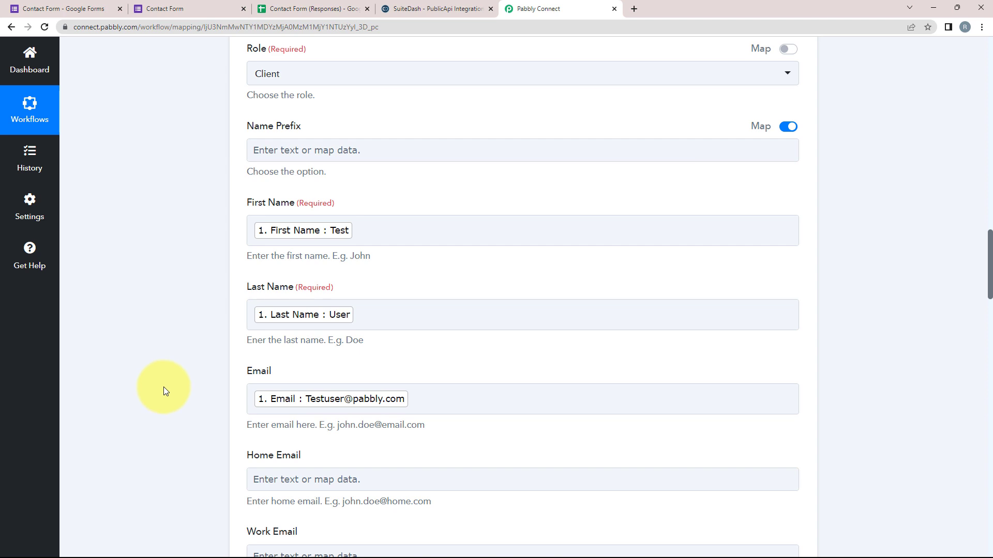
Save and send a test request, reviewing the Success 1 response for the new Client contact.
scroll(163, 388, "down", 6)
scroll(159, 395, "down", 11)
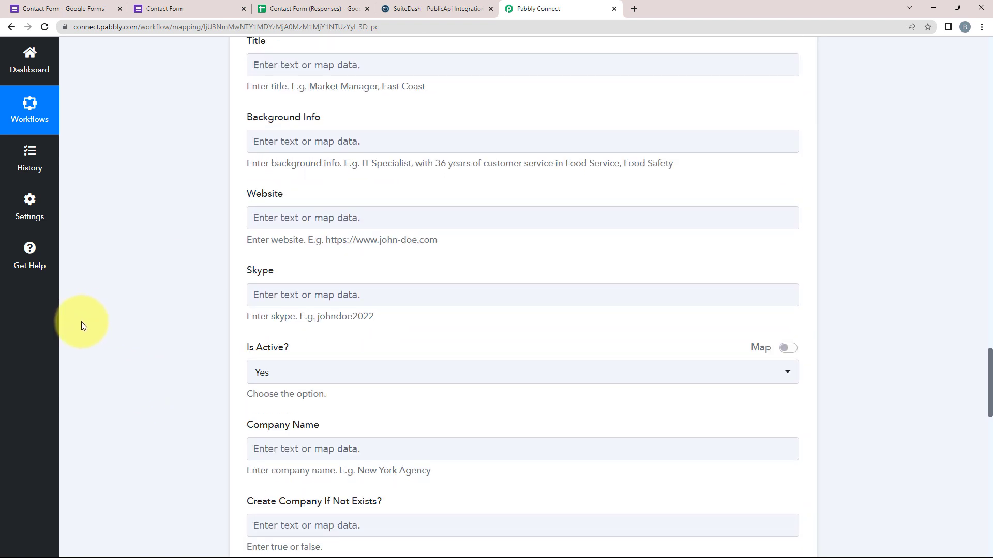
scroll(355, 279, "down", 9)
scroll(148, 385, "down", 9)
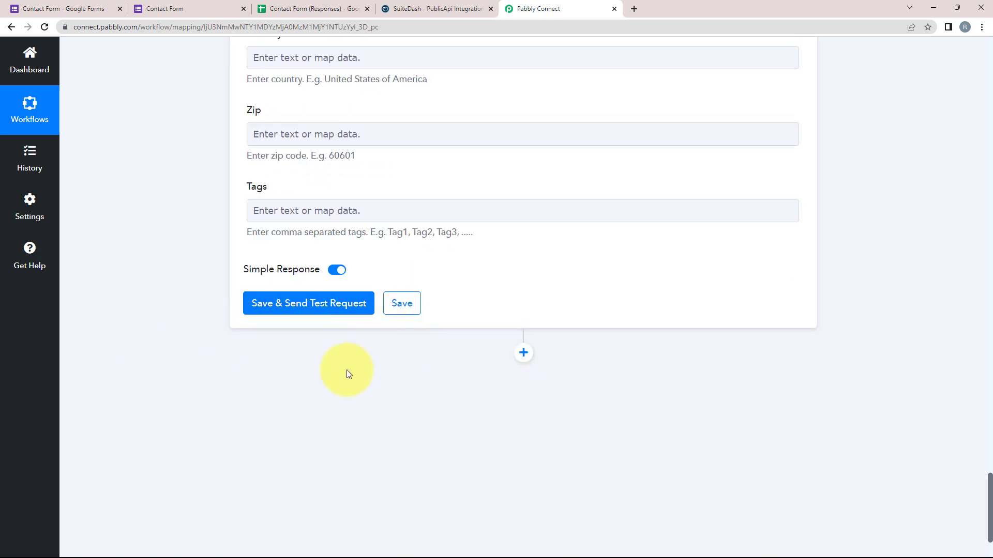
left_click(300, 307)
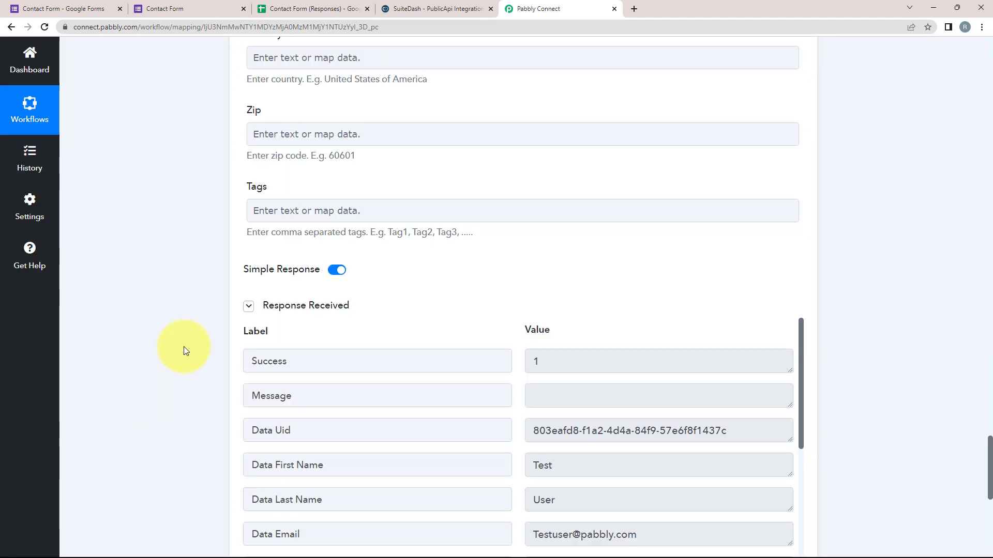
scroll(191, 411, "down", 4)
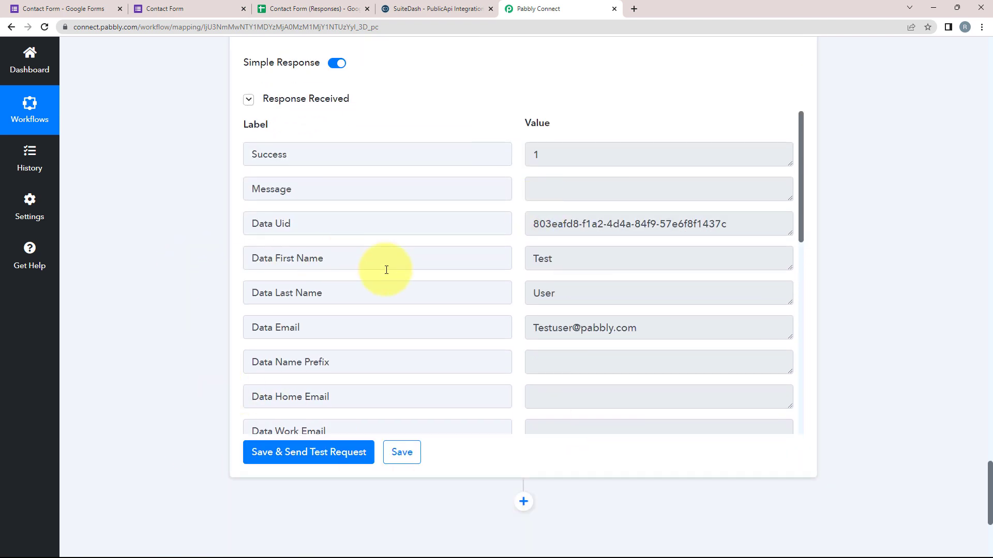
scroll(377, 340, "down", 5)
scroll(376, 339, "down", 4)
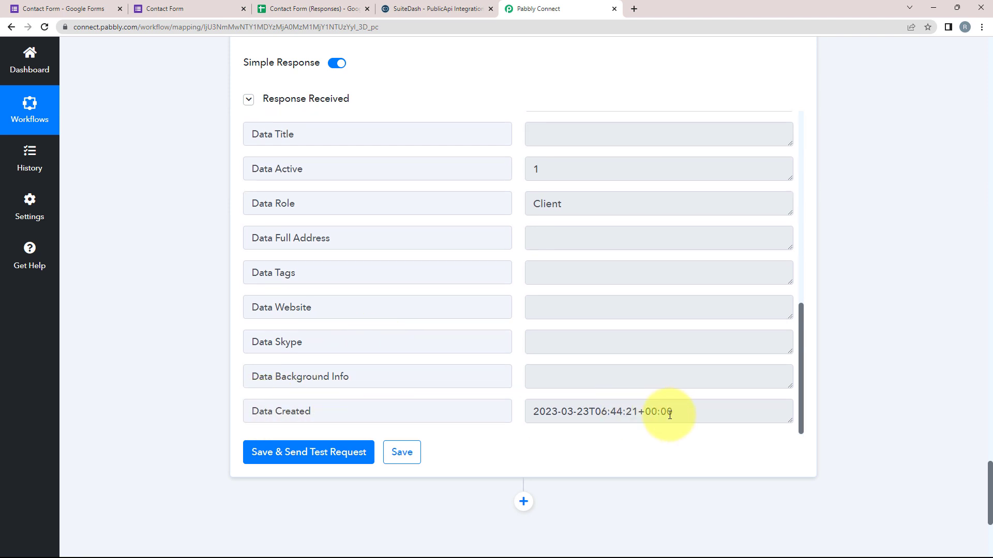
Confirm in SuiteDash's CRM Contacts list the new Client contact dated 03/23/2023, then return to Pabbly Connect.
left_click(472, 9)
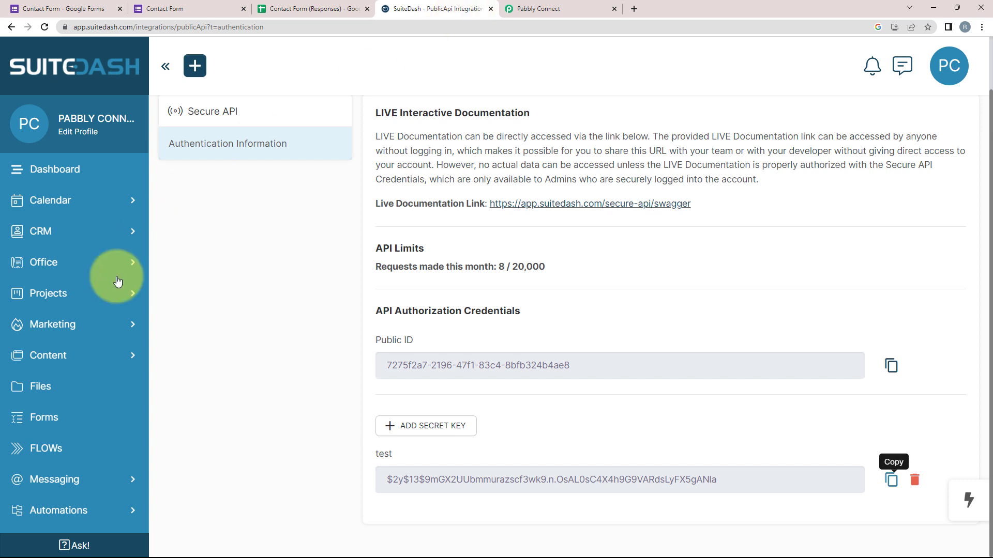
left_click(25, 231)
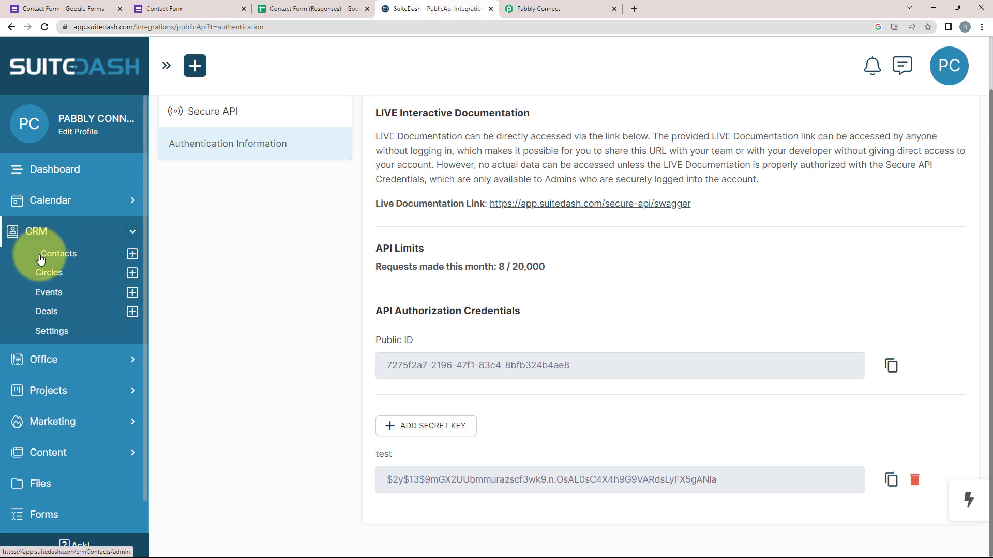
left_click(41, 259)
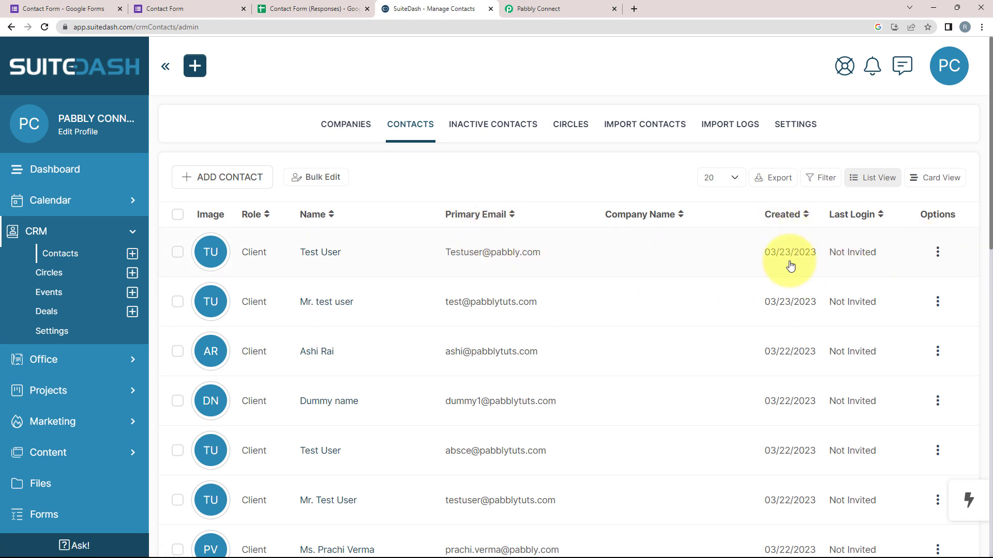
left_click(554, 5)
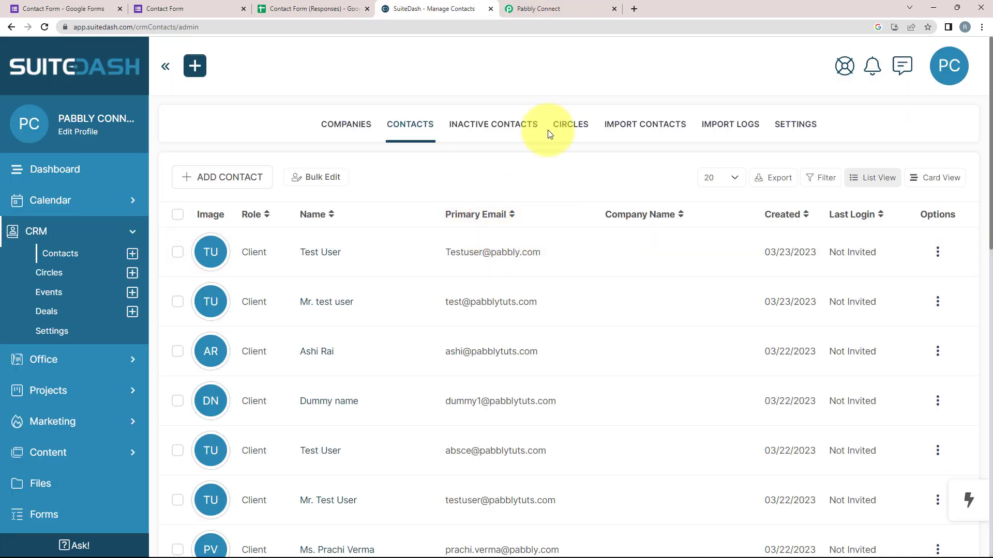
left_click(540, 9)
Scroll back to the top of the workflow and collapse the Google Forms trigger step.
scroll(175, 197, "up", 5)
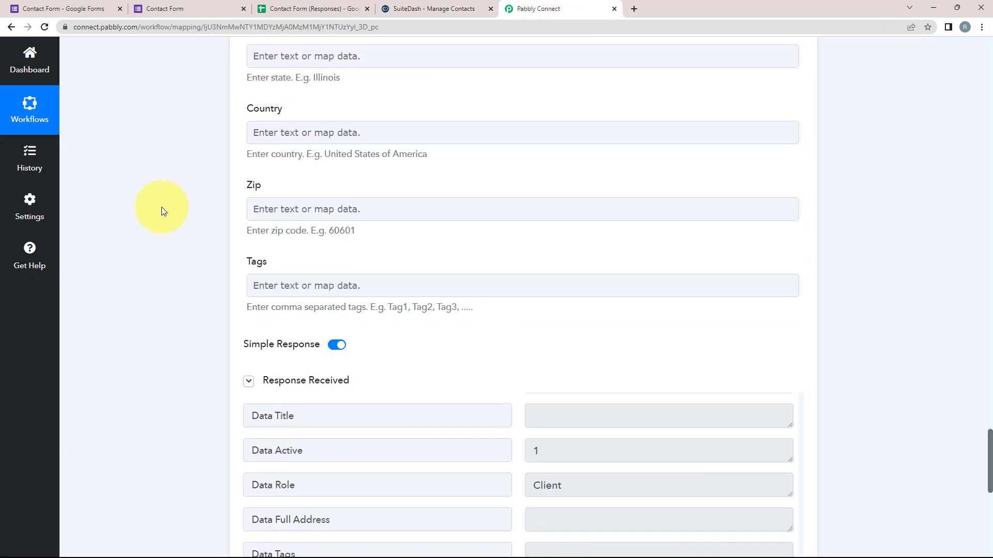
scroll(150, 242, "up", 20)
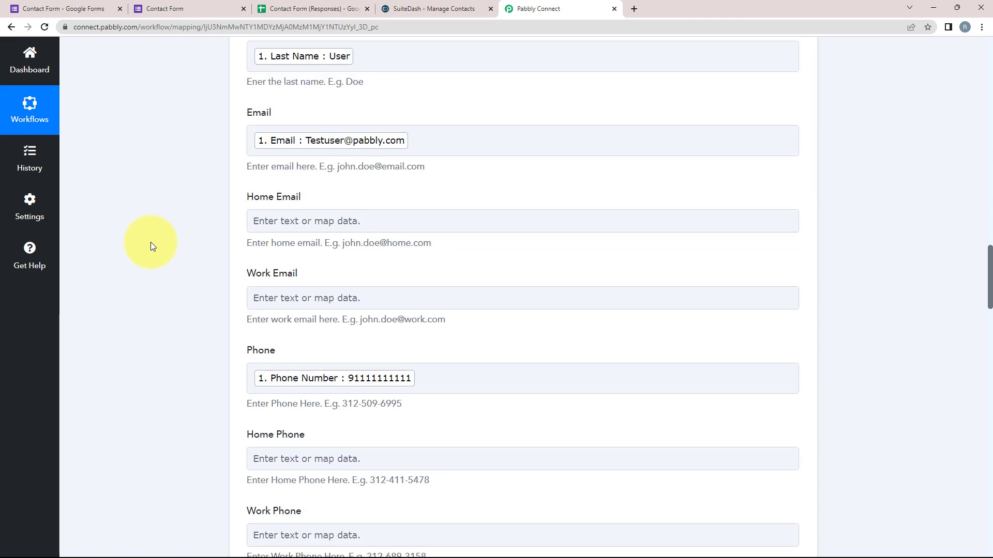
scroll(151, 242, "up", 12)
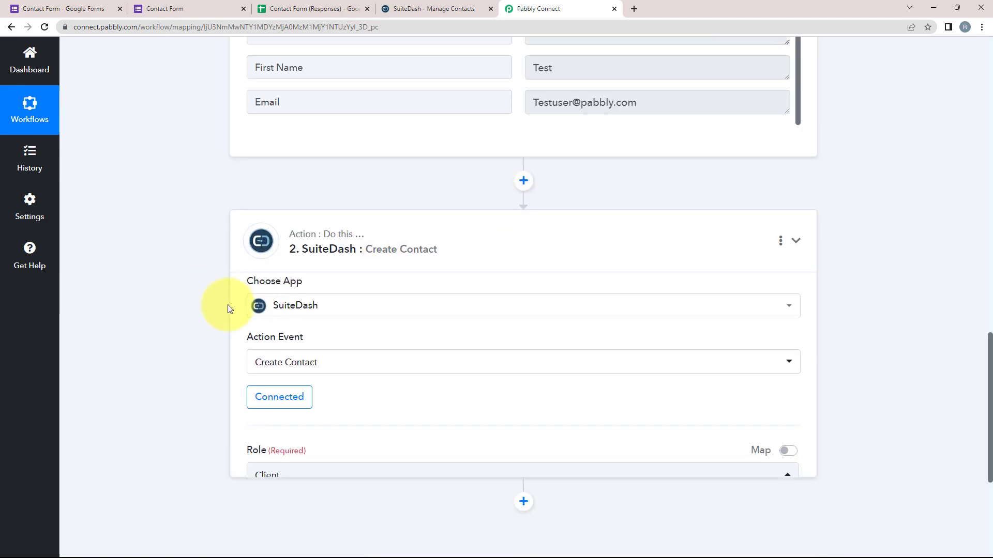
scroll(228, 306, "up", 20)
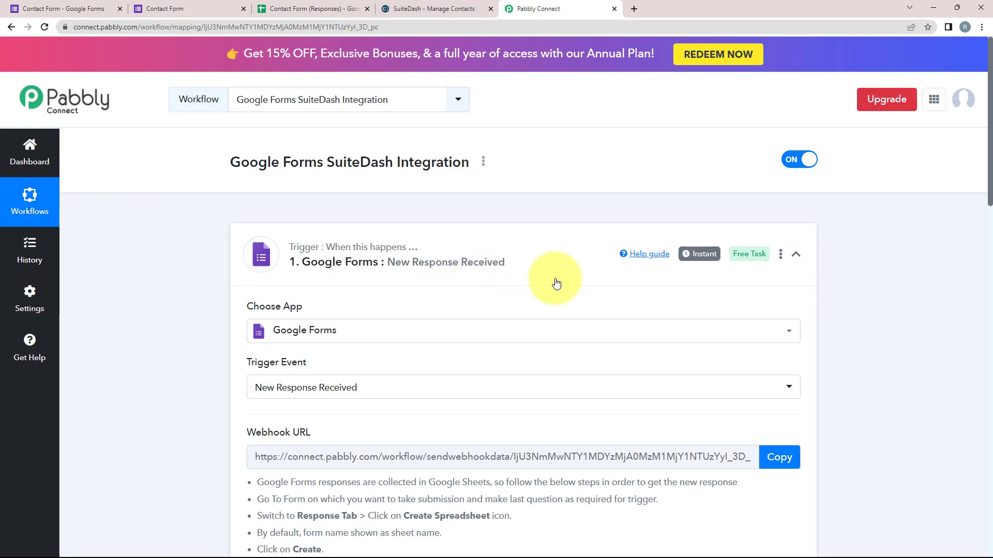
left_click(421, 262)
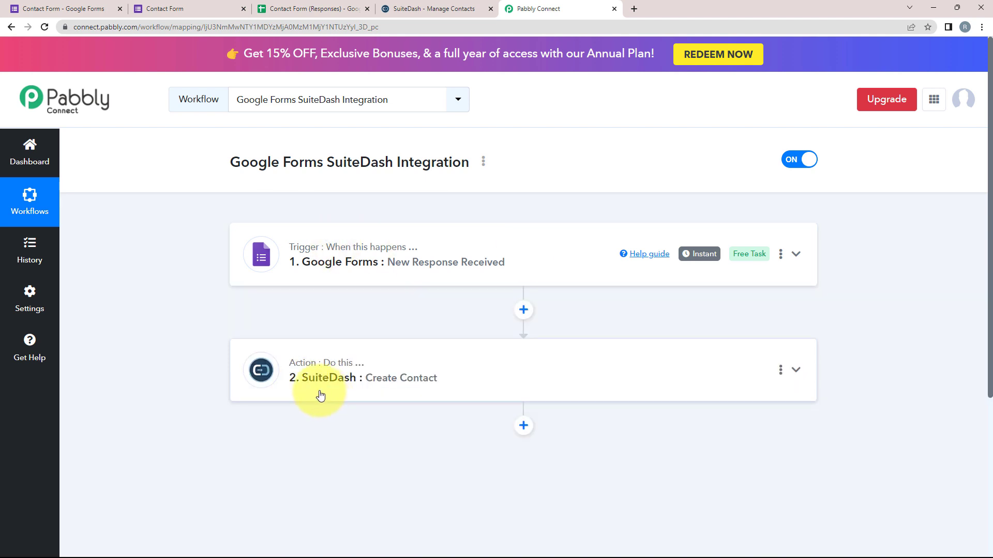